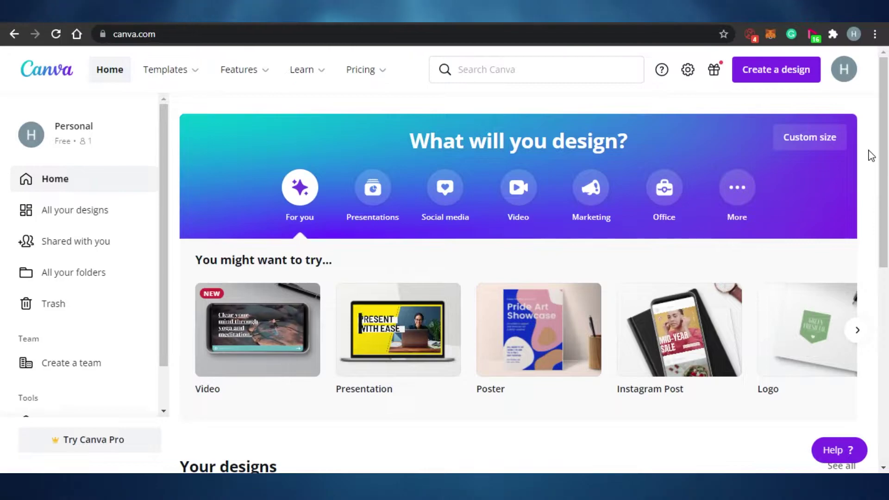
scroll(888, 94, down, 2)
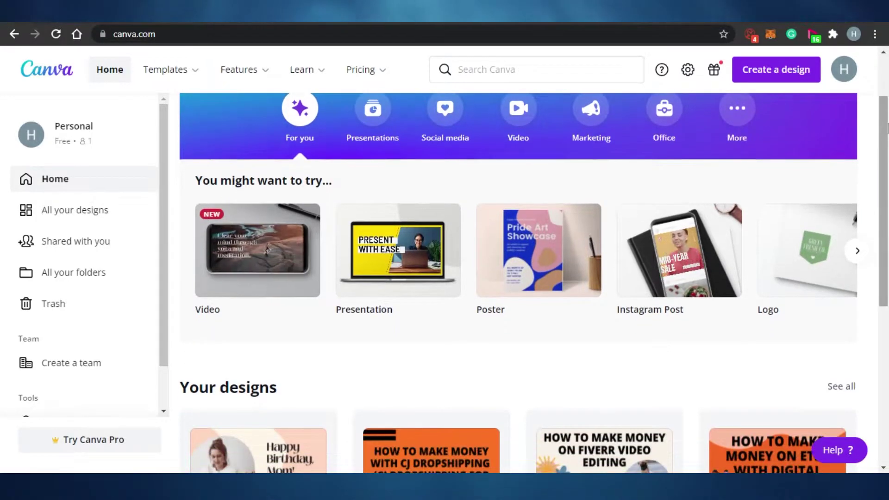
scroll(888, 83, up, 2)
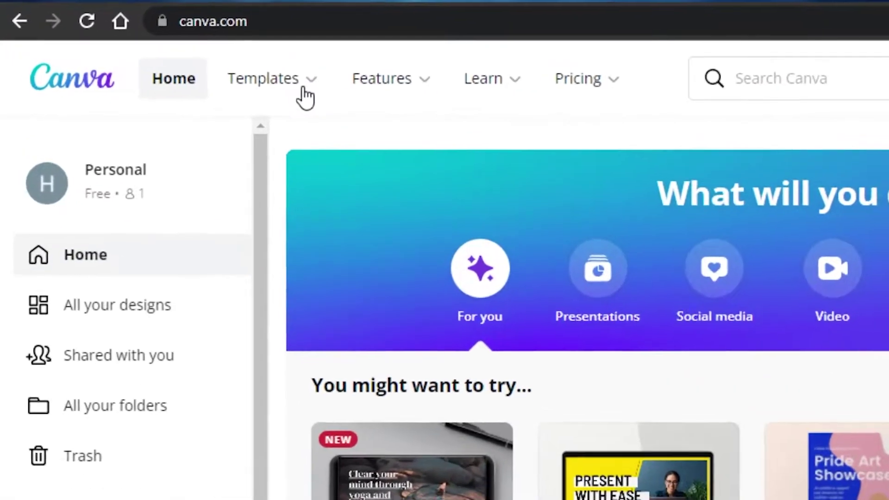
click(324, 74)
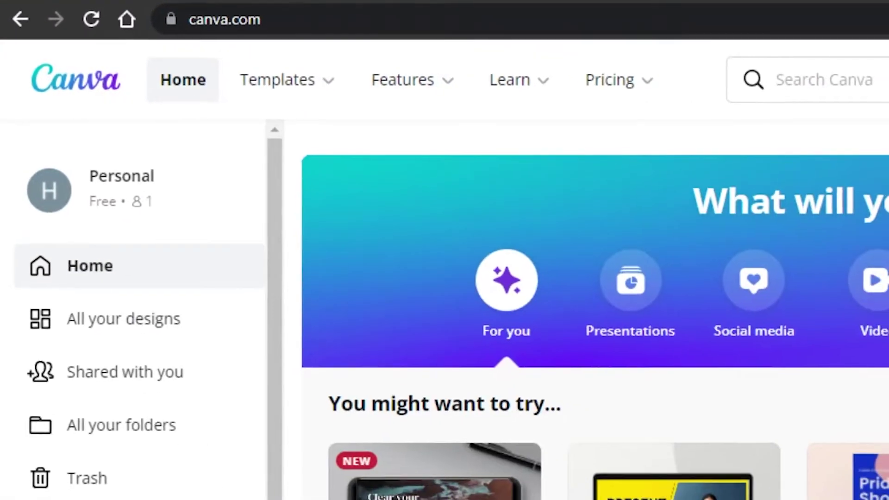
scroll(524, 301, down, 3)
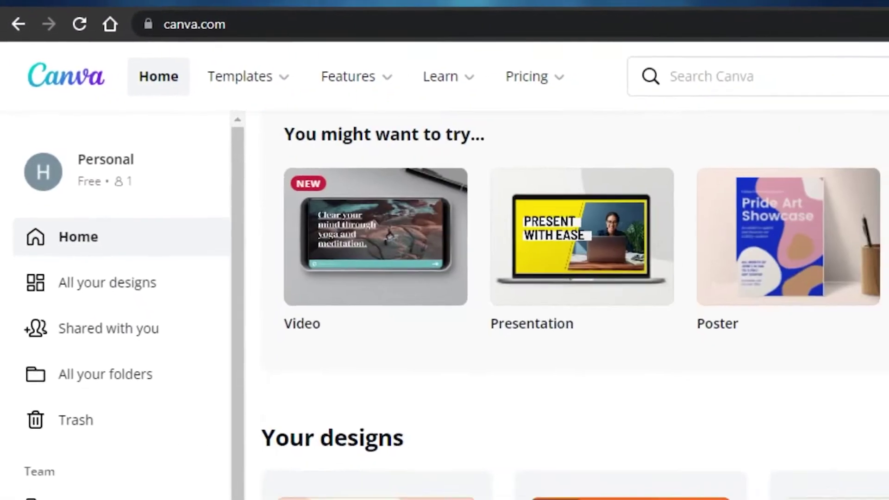
scroll(523, 301, up, 3)
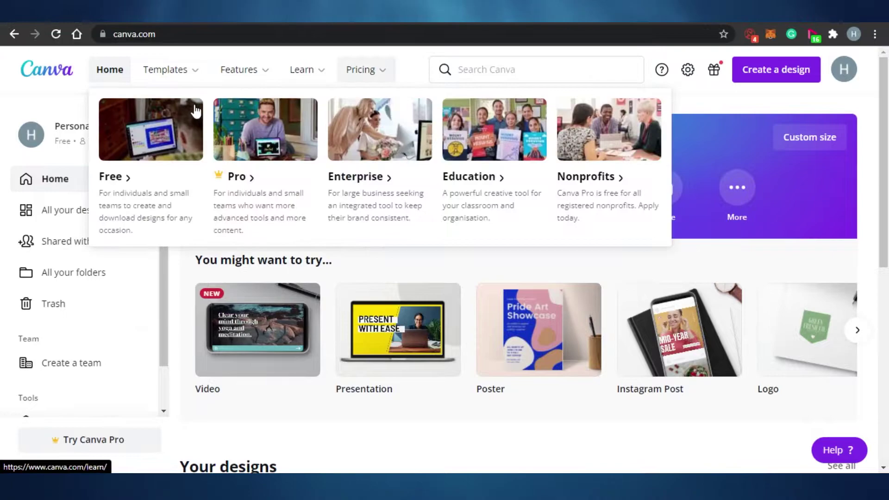
mouse_move(302, 70)
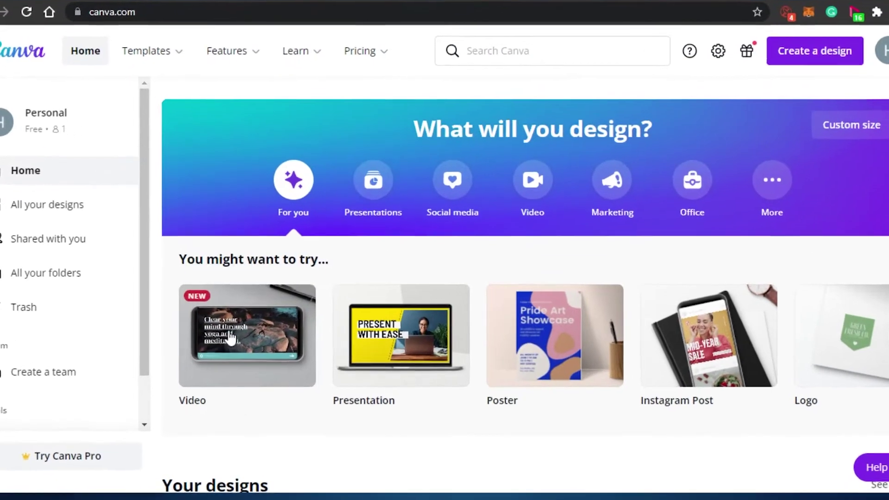
mouse_move(278, 361)
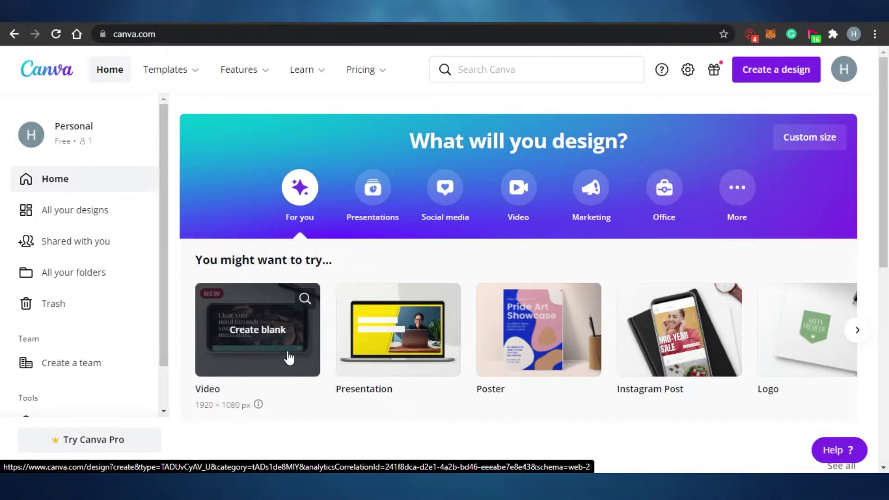
Search the templates for "video" and open the peach READY video template for editing.
click(539, 70)
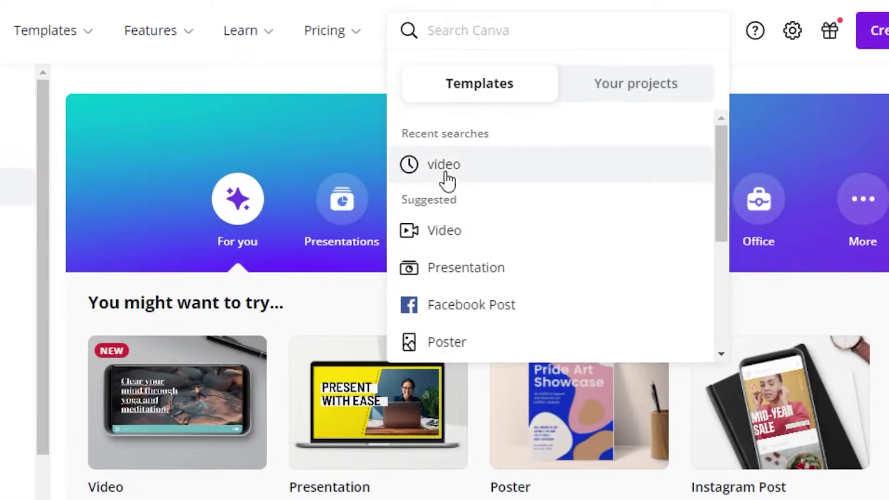
click(443, 173)
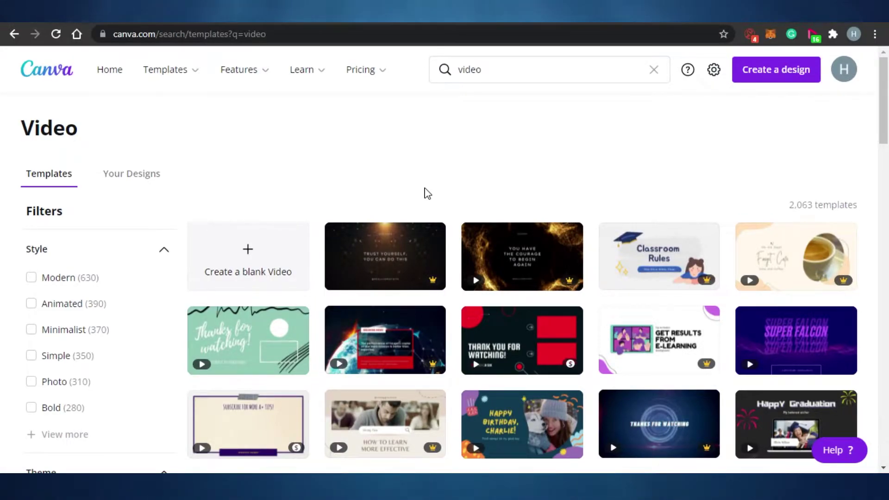
drag(884, 144, 888, 88)
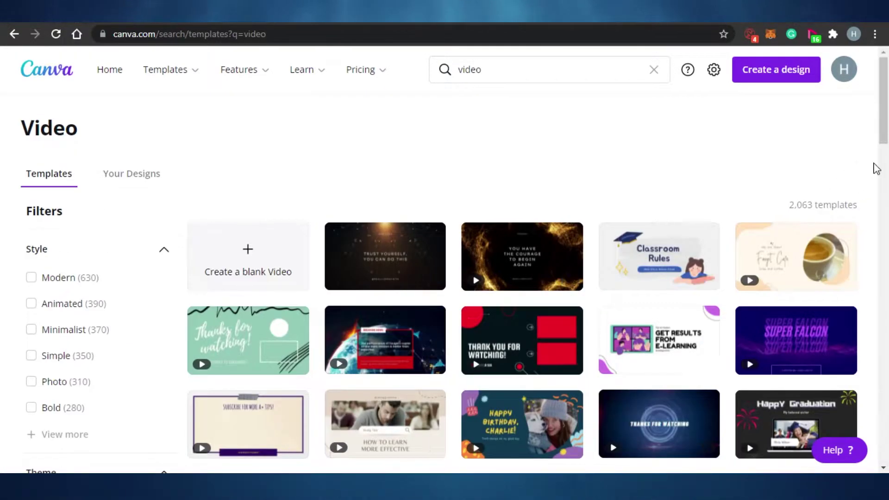
drag(887, 118, 887, 265)
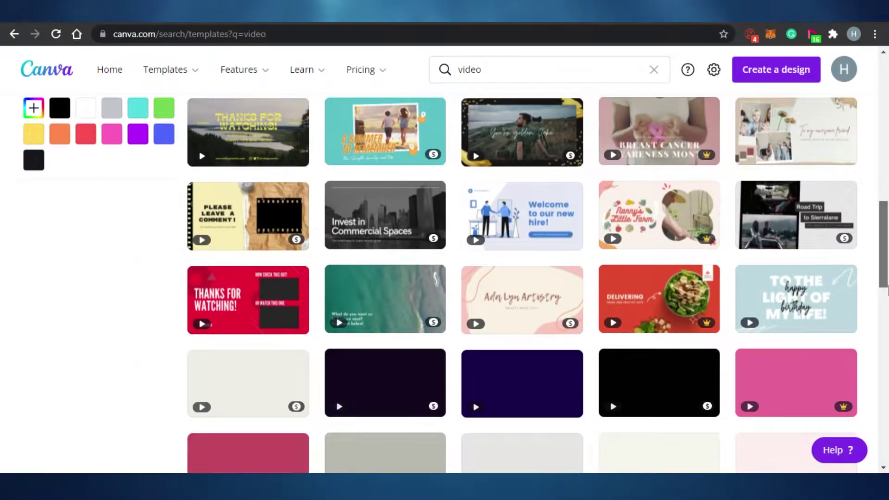
scroll(750, 268, down, 1)
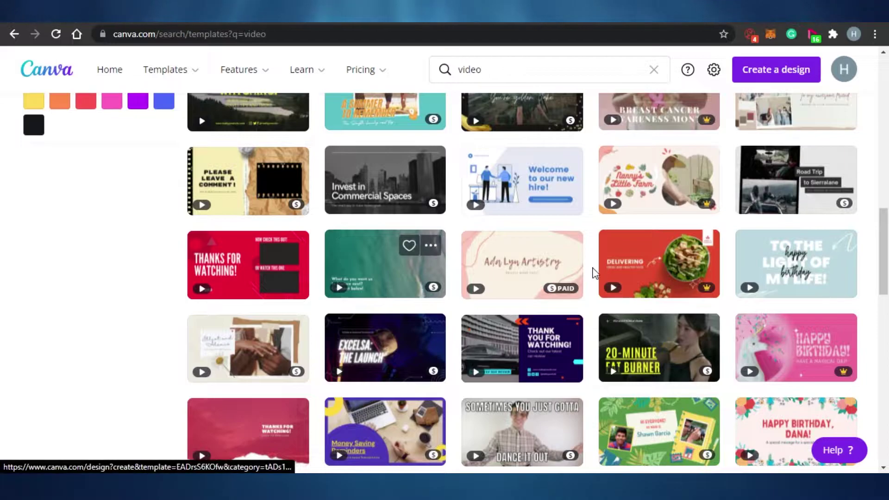
drag(887, 229, 888, 182)
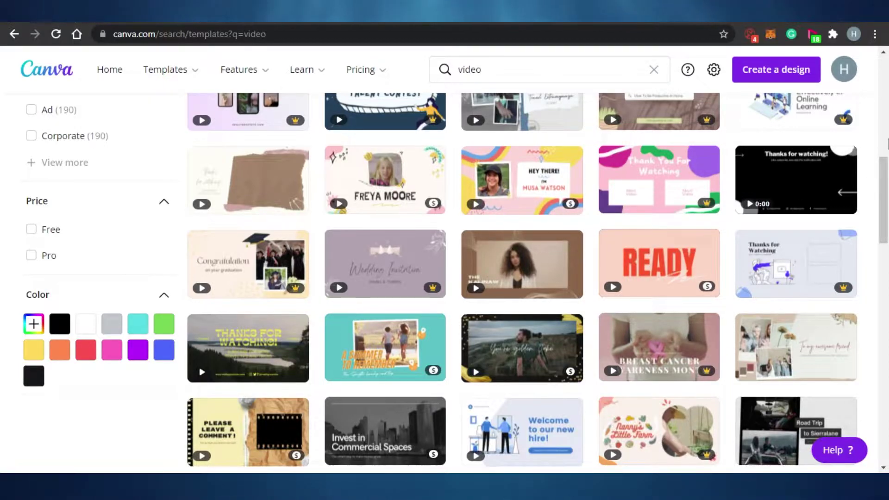
drag(888, 192, 887, 90)
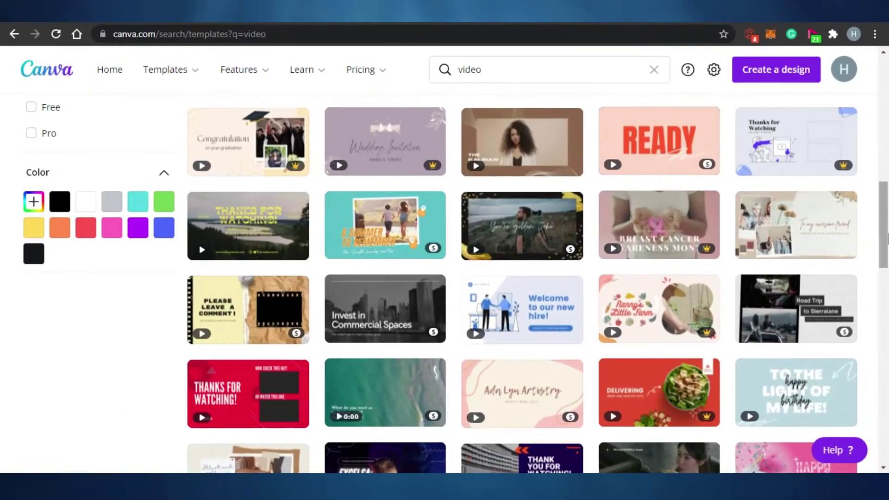
drag(887, 238, 887, 199)
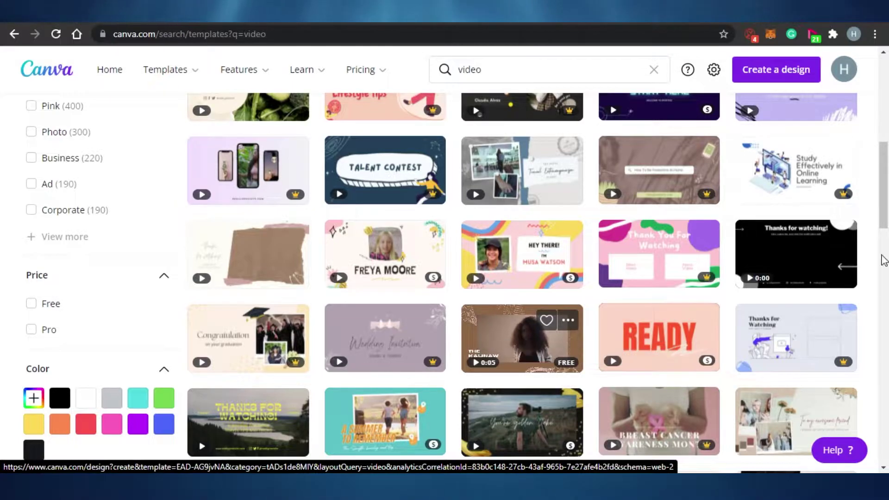
click(887, 236)
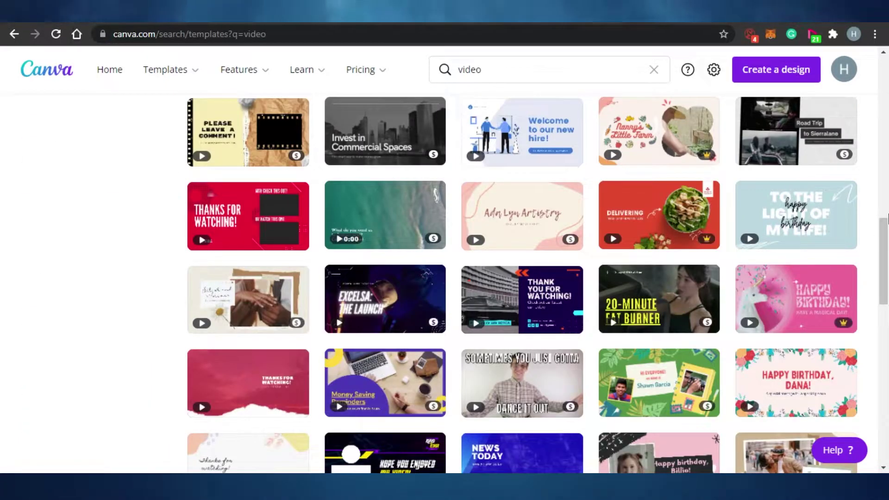
scroll(794, 192, down, 3)
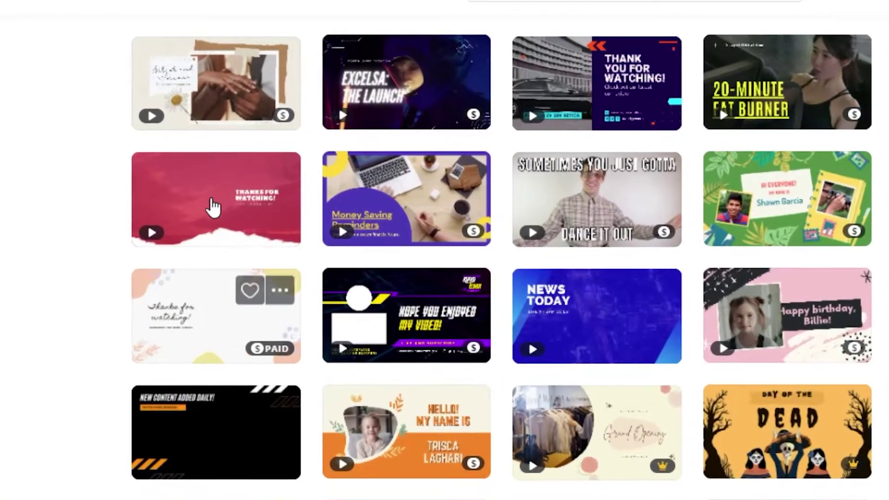
click(211, 199)
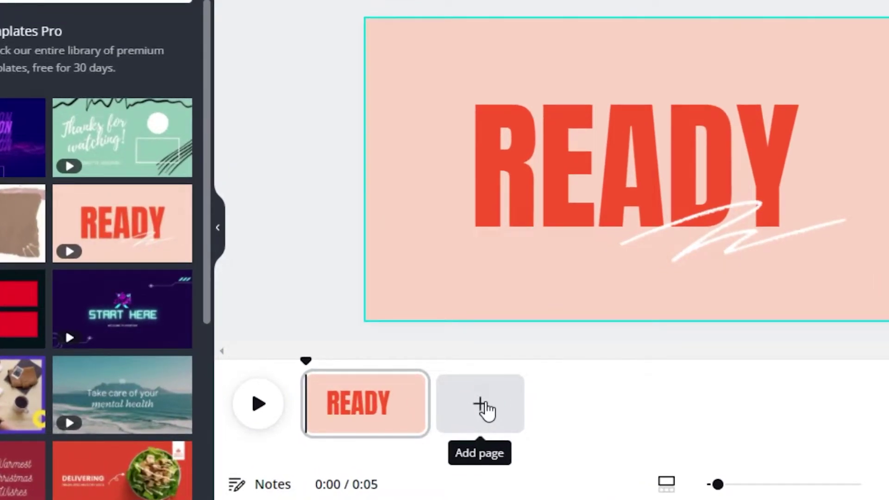
Add a blank page to the timeline, try it ahead of the READY page, and restore READY as the first page.
click(484, 407)
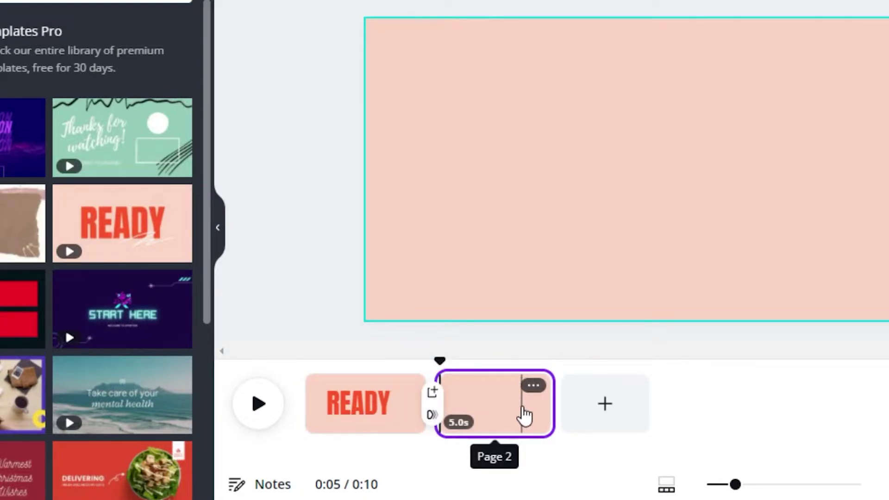
drag(513, 417, 597, 404)
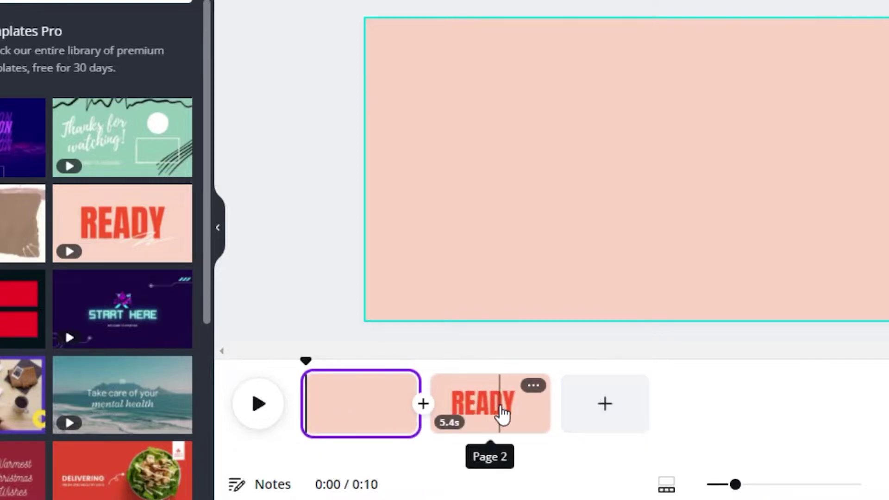
drag(503, 389, 379, 406)
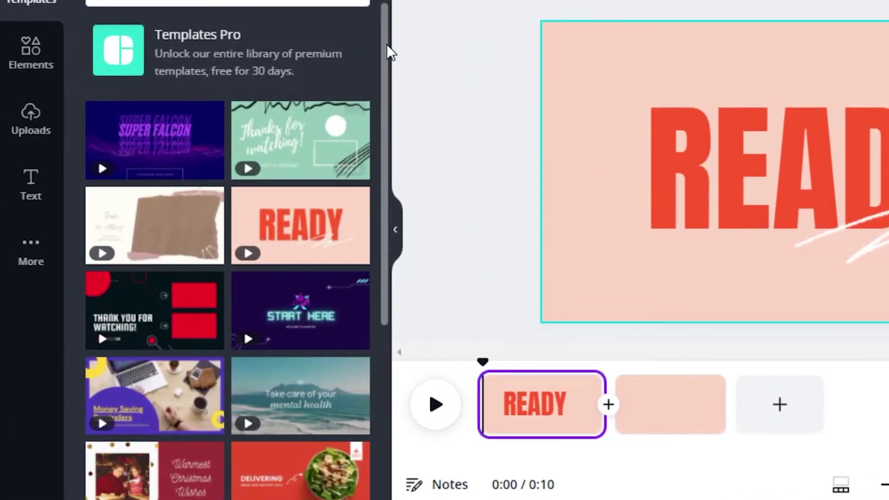
Look through the video template list and the Elements library, including its photos, videos, audio, charts and frames.
drag(383, 46, 290, 44)
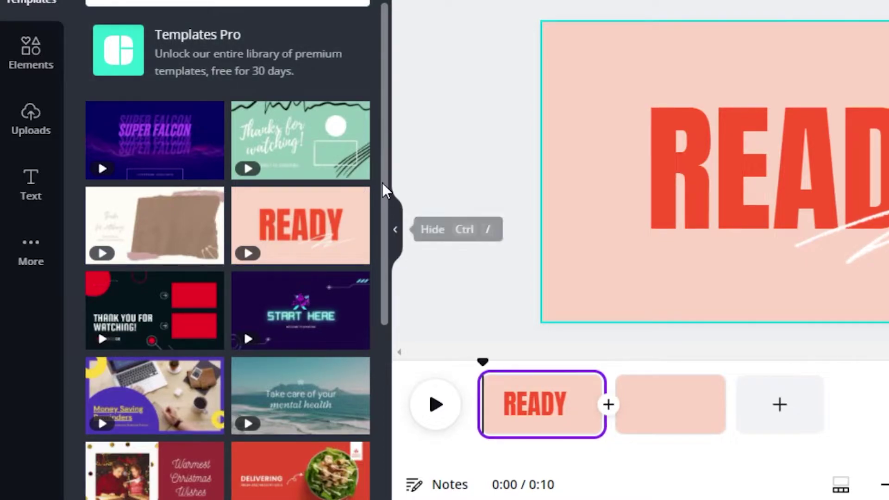
scroll(378, 298, down, 6)
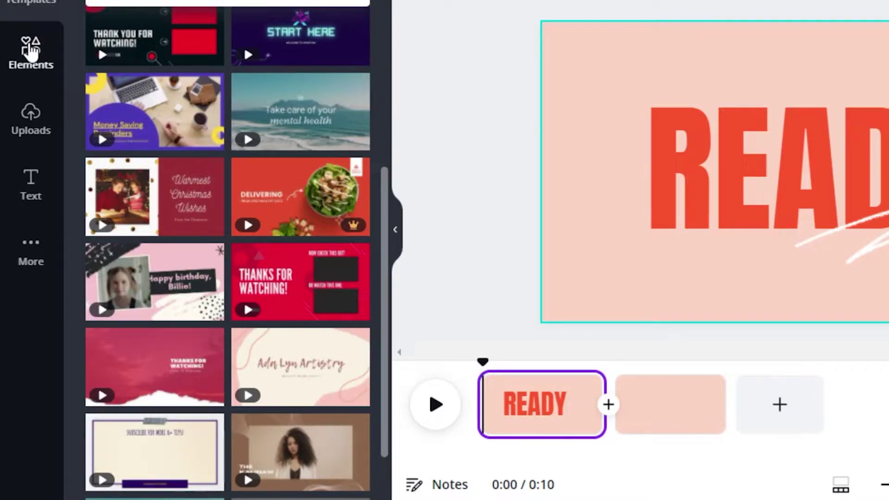
click(31, 50)
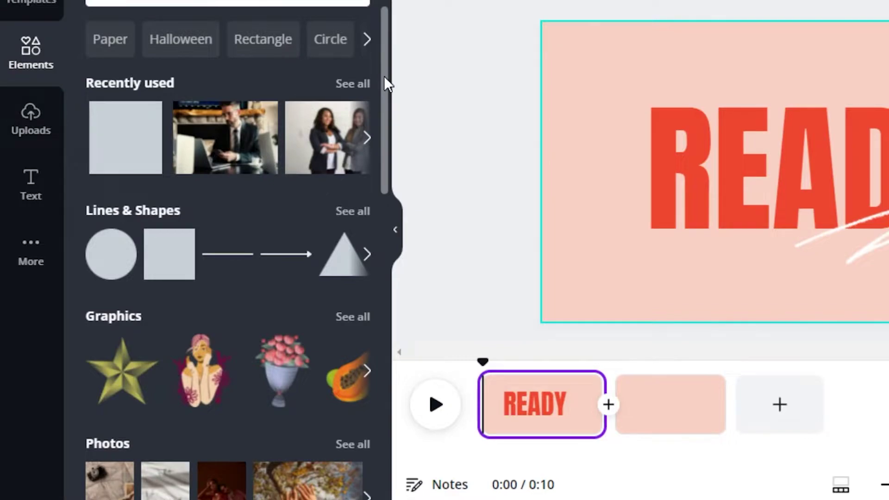
scroll(384, 76, down, 3)
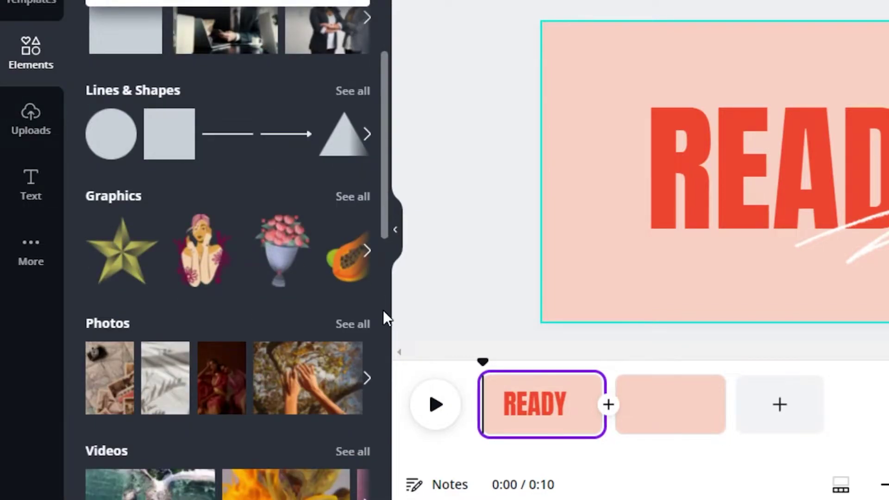
click(383, 324)
scroll(383, 313, down, 3)
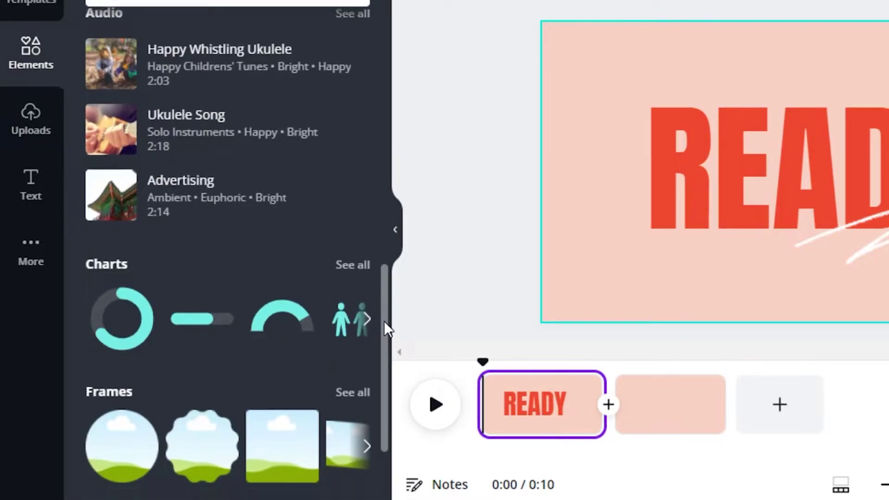
scroll(386, 325, up, 3)
scroll(388, 250, up, 6)
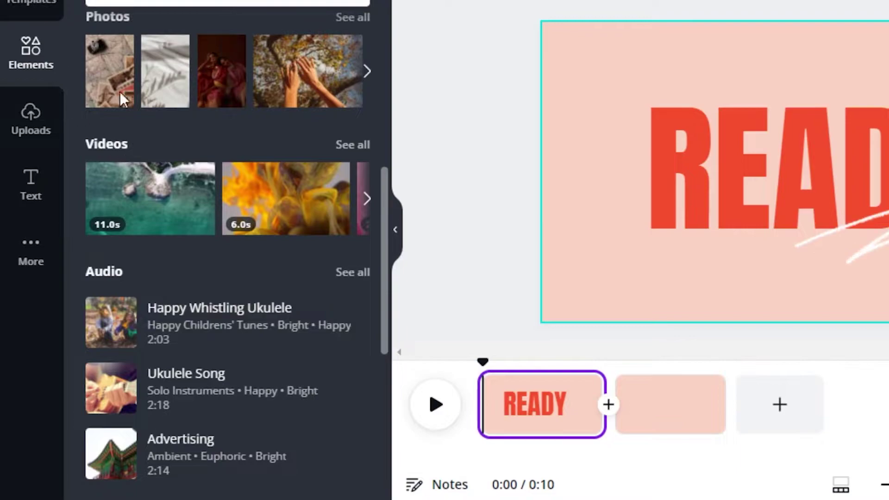
Examine the media upload options and the text library's heading styles and font combinations.
click(17, 124)
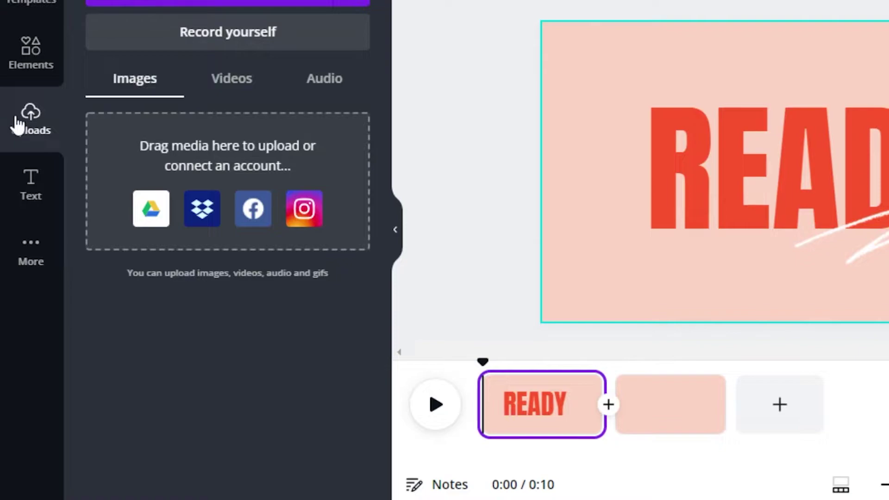
click(41, 176)
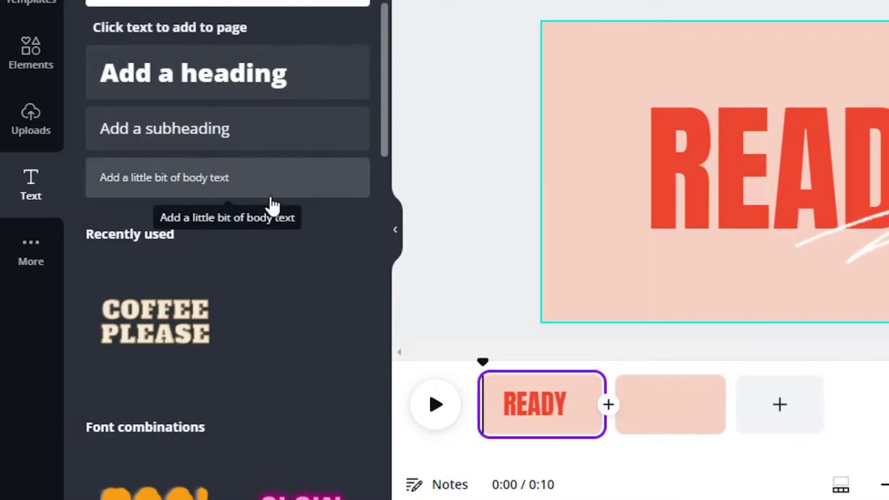
drag(385, 87, 394, 178)
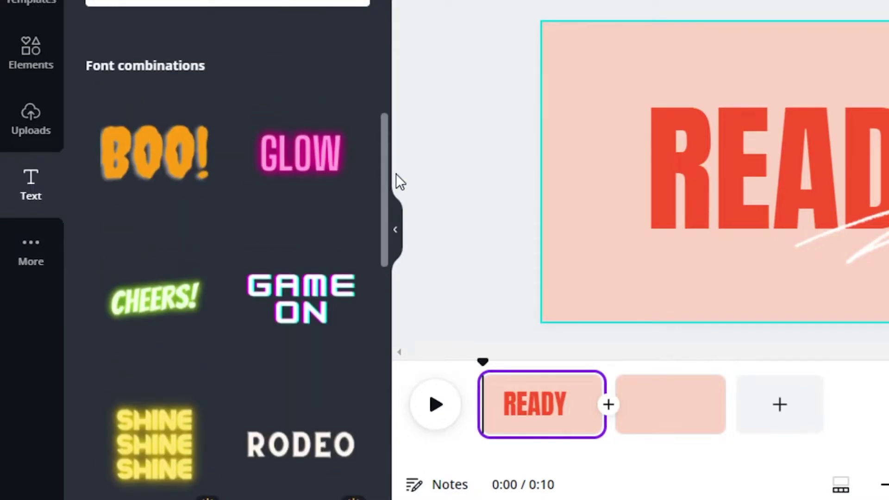
click(395, 93)
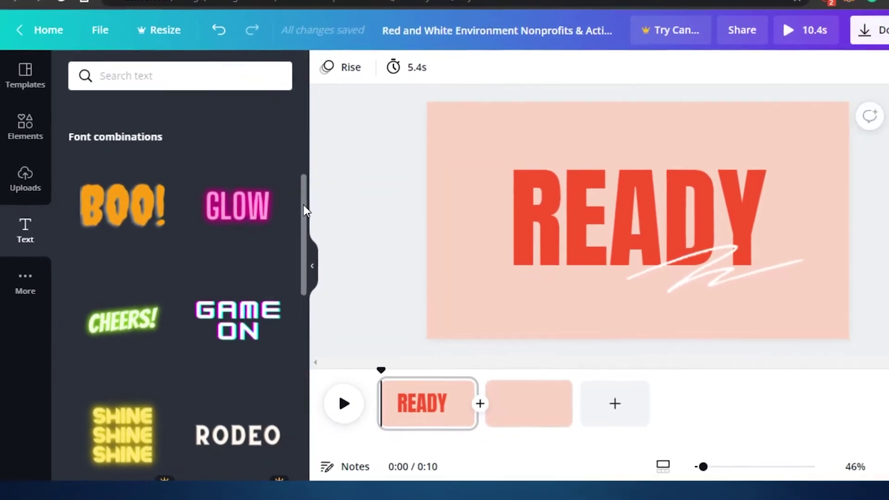
drag(400, 158, 411, 36)
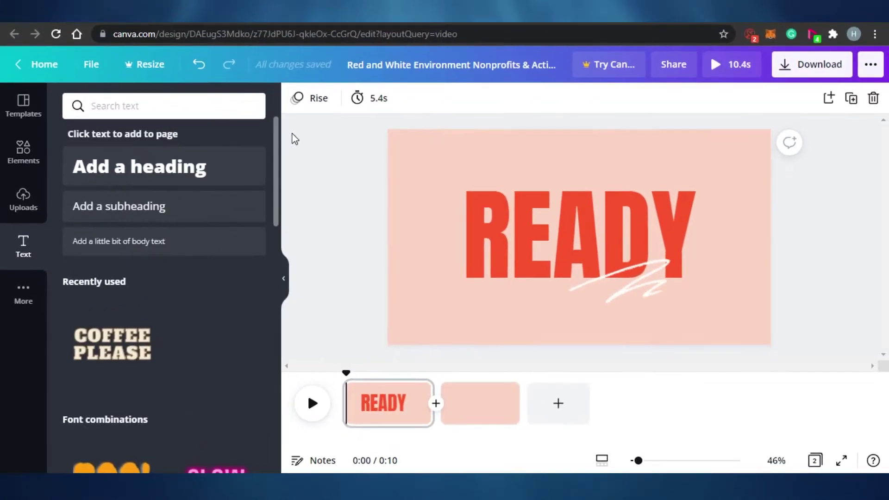
Select the READY text on the first page and look through the additional Canva content and app integrations.
click(549, 252)
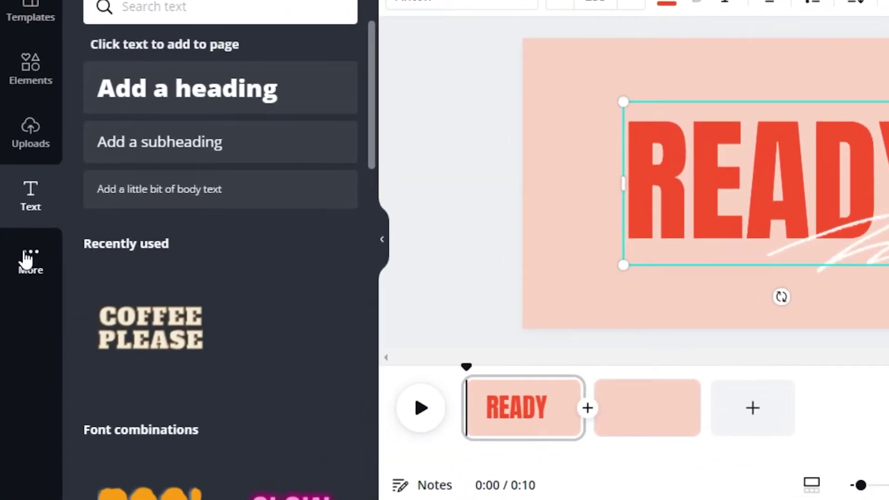
click(27, 259)
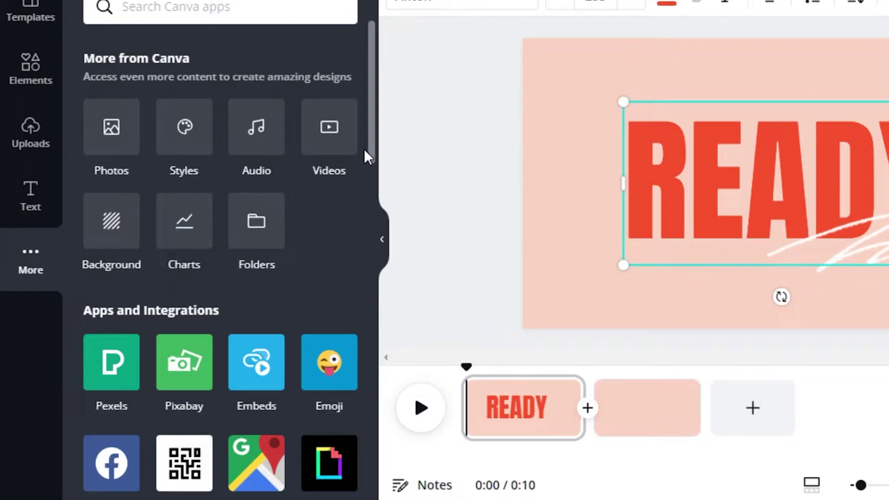
drag(371, 116, 378, 312)
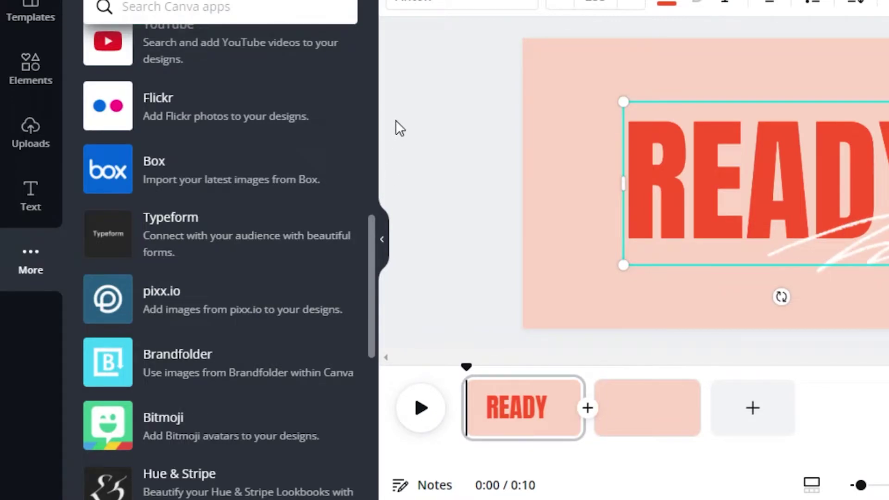
Move the white scribble graphic below the READY text on the first page.
drag(371, 288, 363, 106)
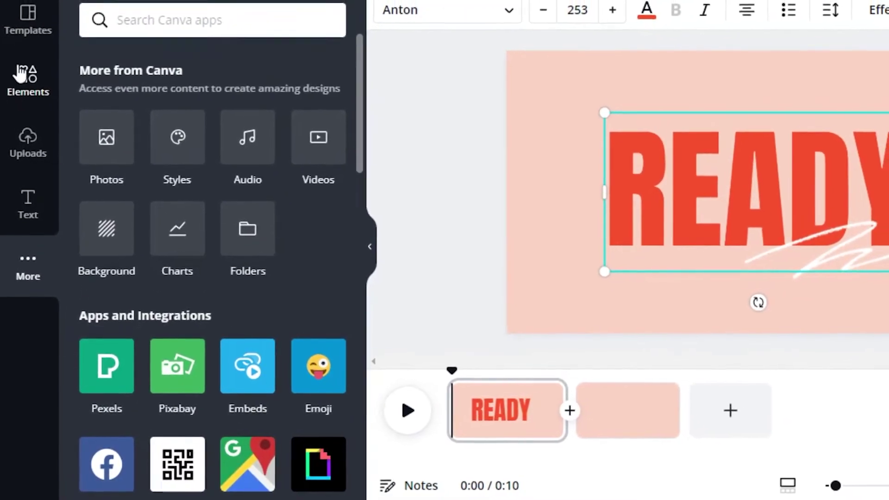
click(22, 37)
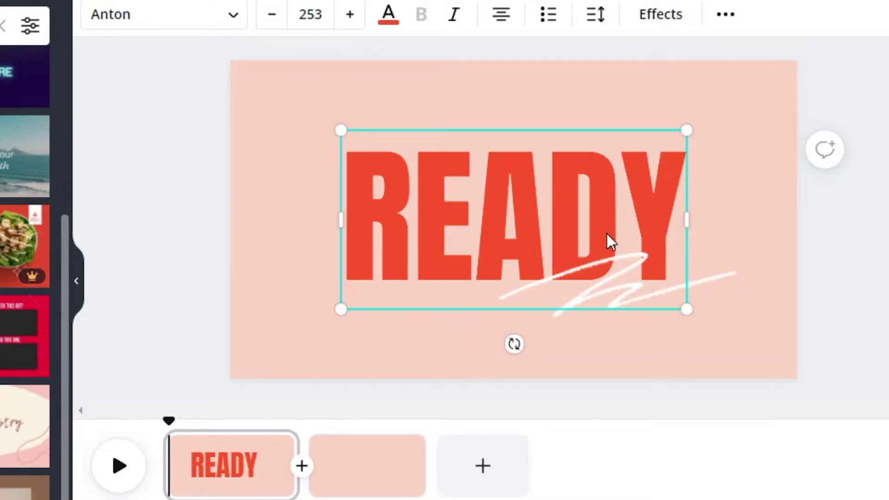
mouse_move(655, 289)
mouse_down()
mouse_move(679, 338)
mouse_move(678, 226)
mouse_move(471, 101)
mouse_move(449, 246)
mouse_move(516, 353)
mouse_move(631, 321)
mouse_move(649, 326)
mouse_up()
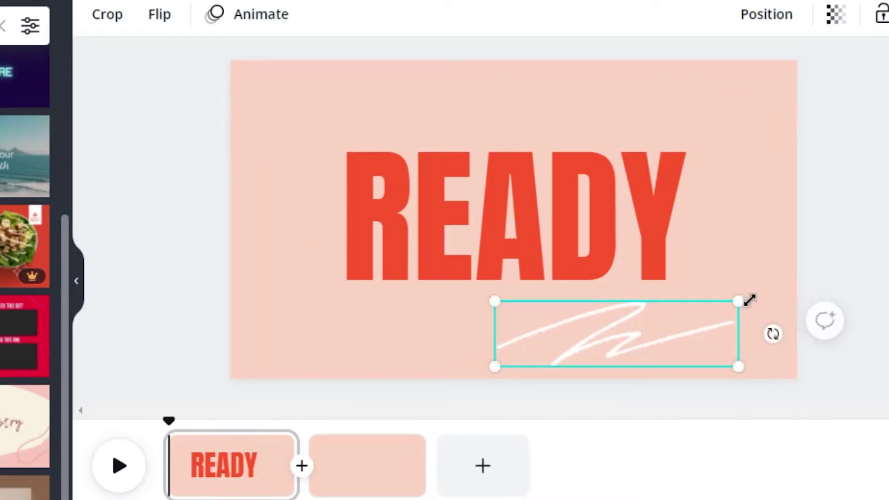
mouse_move(741, 294)
mouse_down()
mouse_move(820, 220)
mouse_move(867, 266)
mouse_move(887, 245)
mouse_move(752, 236)
mouse_move(727, 250)
mouse_up()
mouse_move(656, 345)
mouse_down()
mouse_move(674, 333)
mouse_move(662, 332)
mouse_up()
Replace the READY text with WELCOME and scale it down to font size 175, centred above the scribble.
click(657, 222)
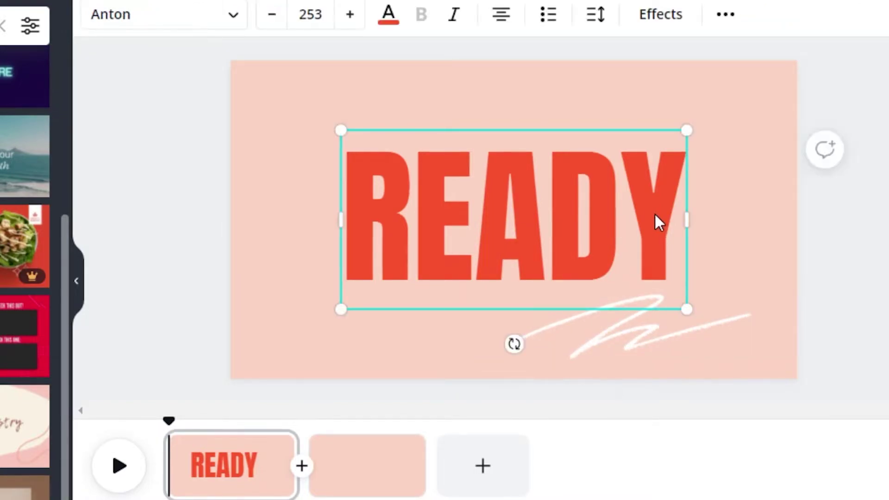
double_click(679, 217)
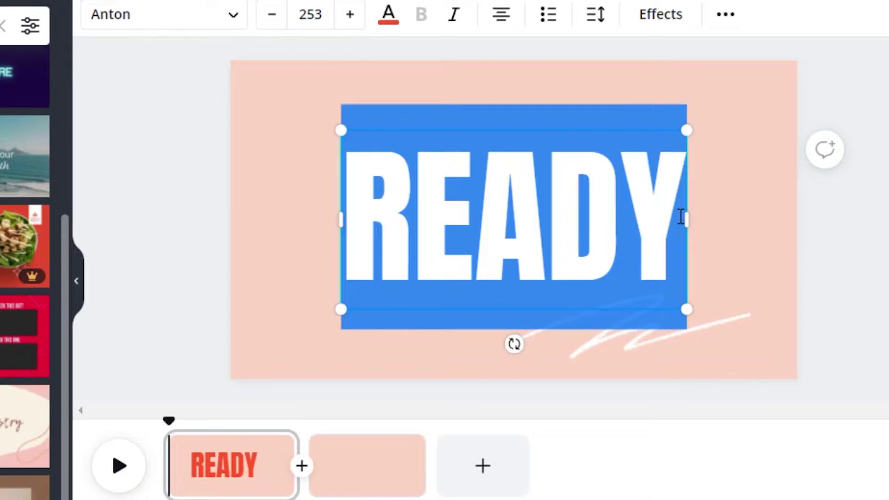
click(680, 216)
key(BackSpace)
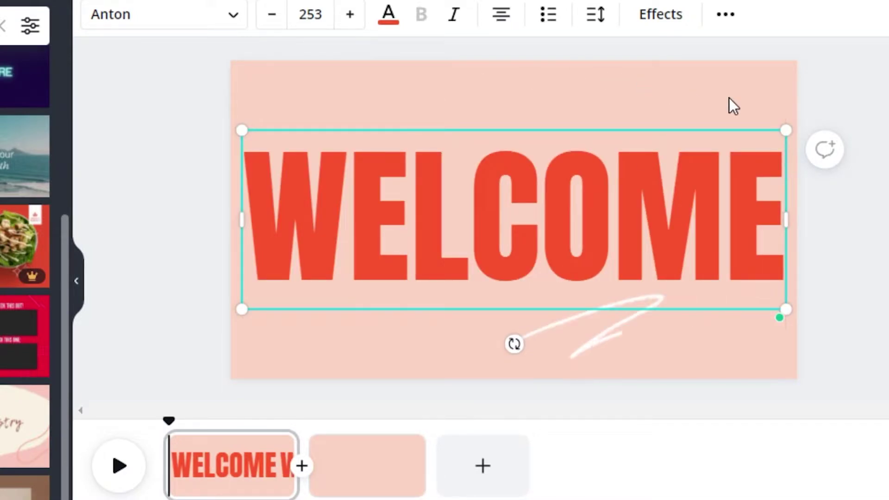
drag(783, 138, 618, 199)
drag(471, 180, 555, 132)
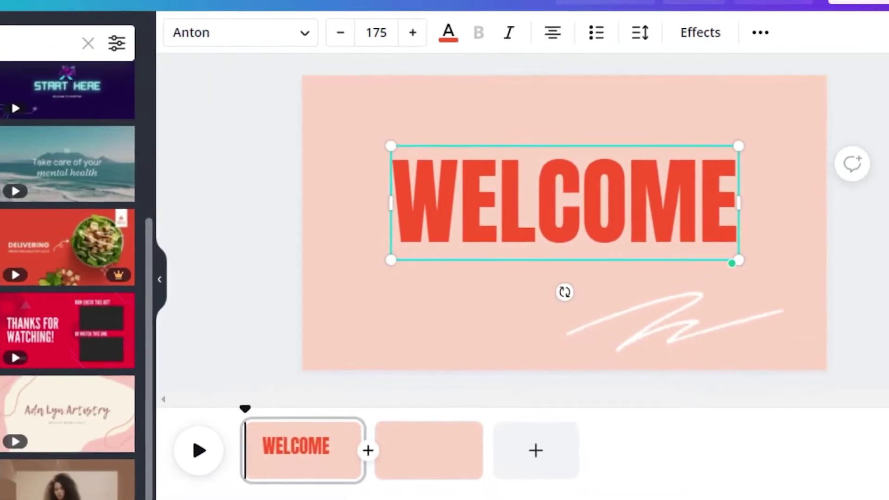
Add the 12-second autumn birch forest clip from the Nature videos and enlarge it to cover the WELCOME page.
click(27, 132)
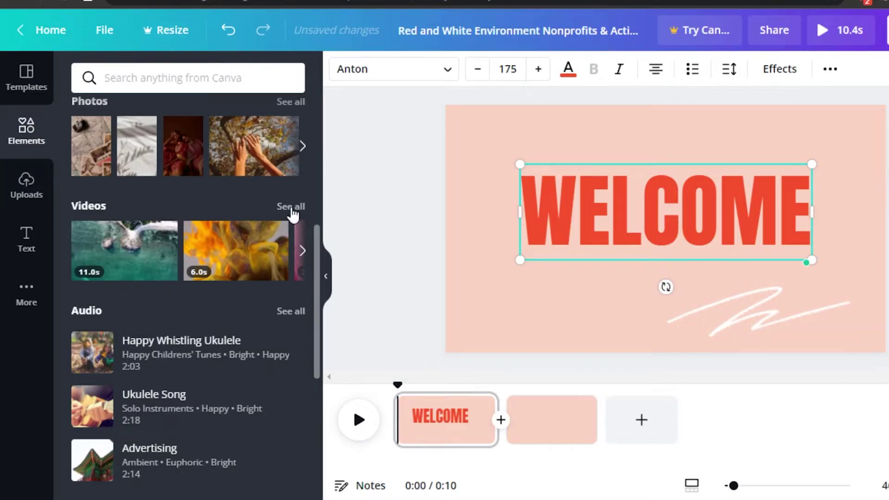
click(291, 206)
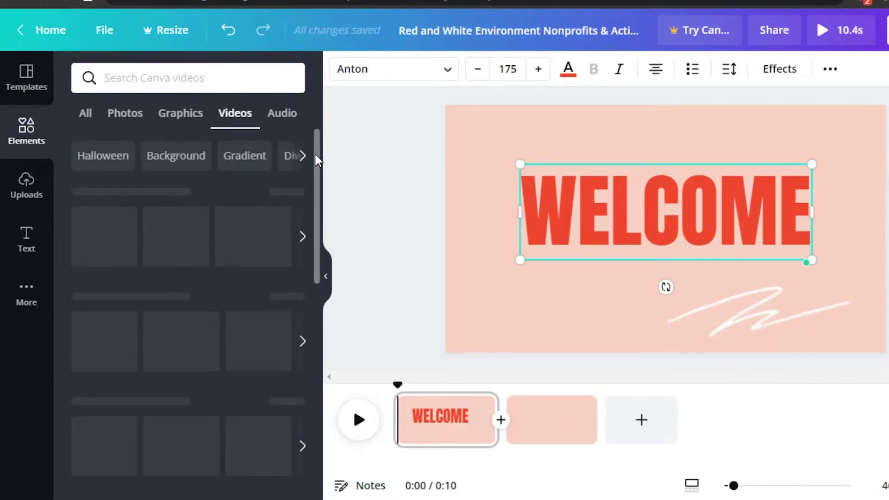
scroll(317, 159, down, 1)
scroll(317, 159, up, 1)
drag(319, 157, 323, 215)
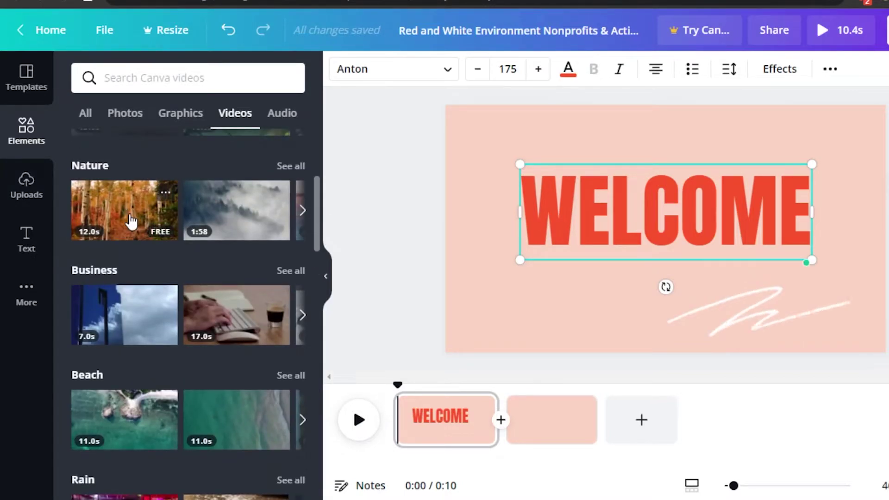
click(131, 221)
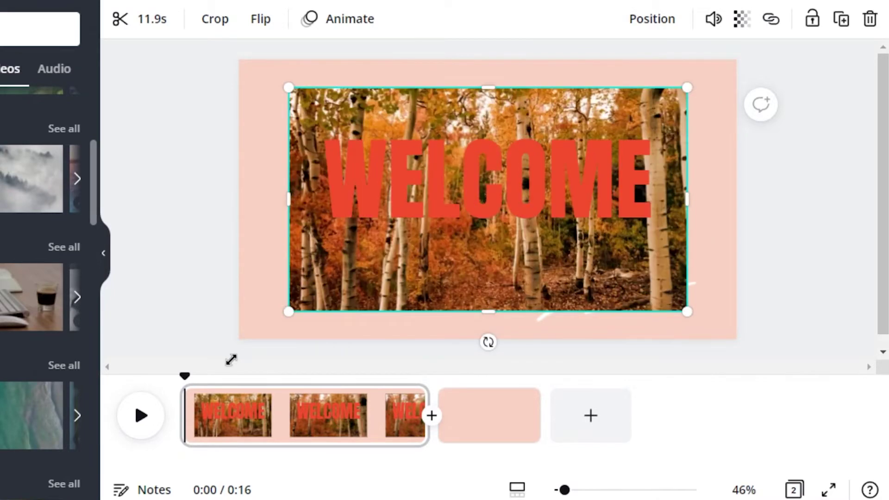
drag(289, 311, 208, 357)
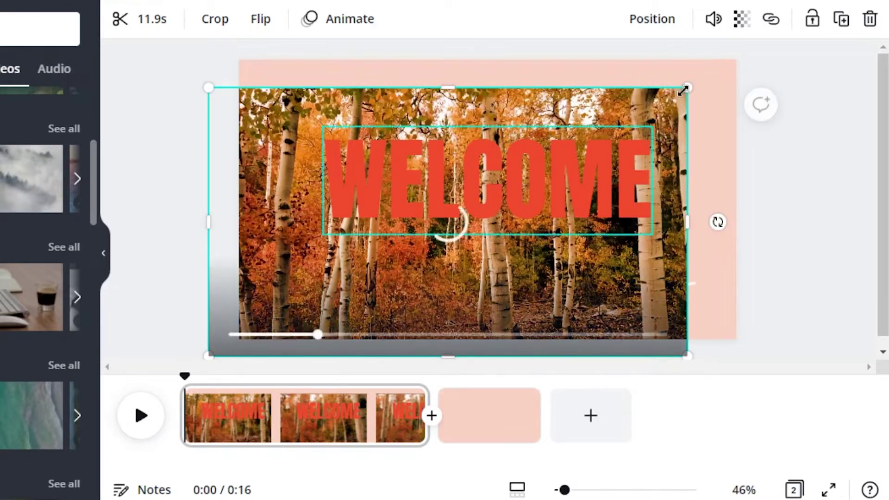
drag(688, 87, 800, 25)
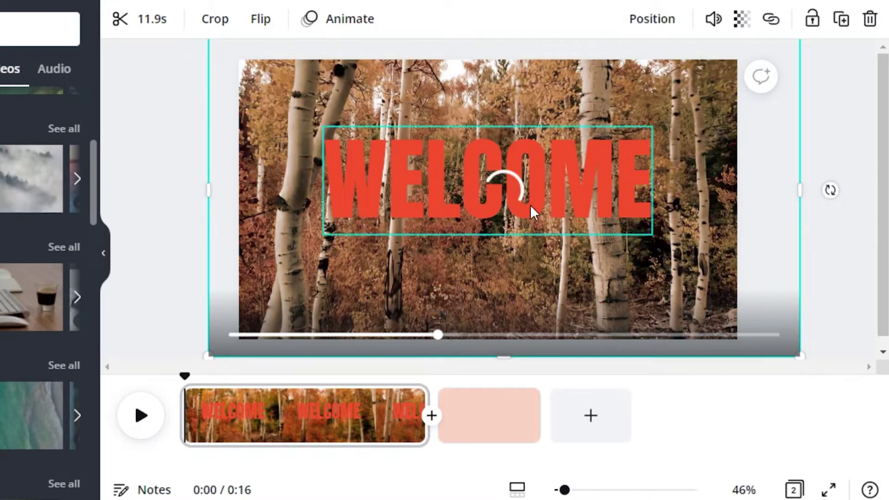
Trim the start of the first page's forest clip in the timeline and play the video.
mouse_move(397, 421)
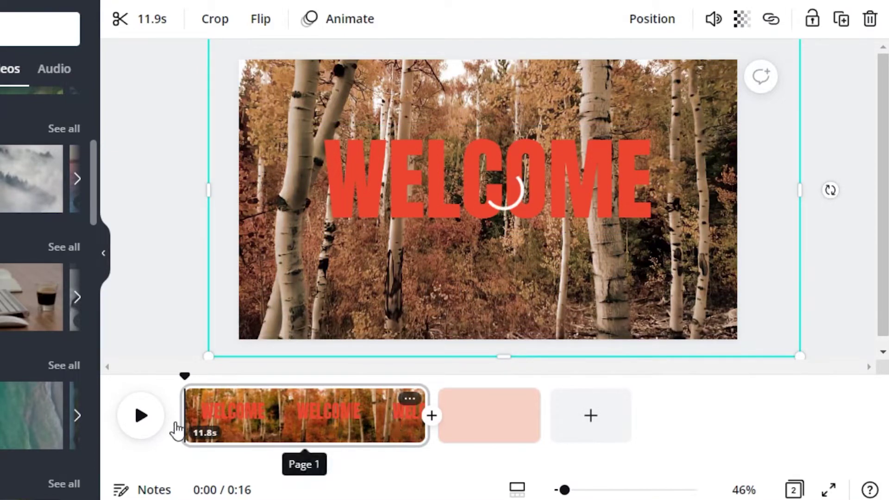
drag(202, 413, 284, 418)
click(140, 416)
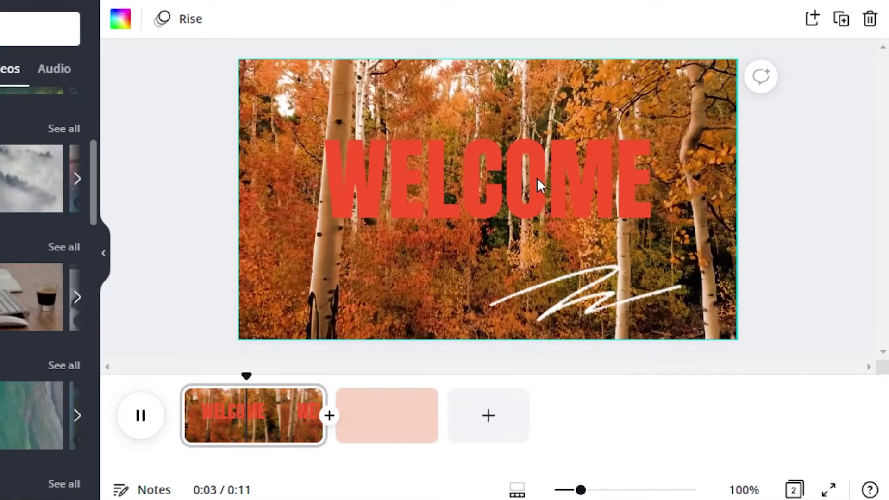
Enlarge the white scribble and position it directly beneath the WELCOME text.
click(582, 294)
drag(488, 266, 393, 239)
mouse_move(610, 239)
mouse_down()
mouse_move(579, 229)
mouse_move(576, 237)
mouse_up()
Change the WELCOME text colour to white, check the custom colour picker, and play the page.
click(490, 234)
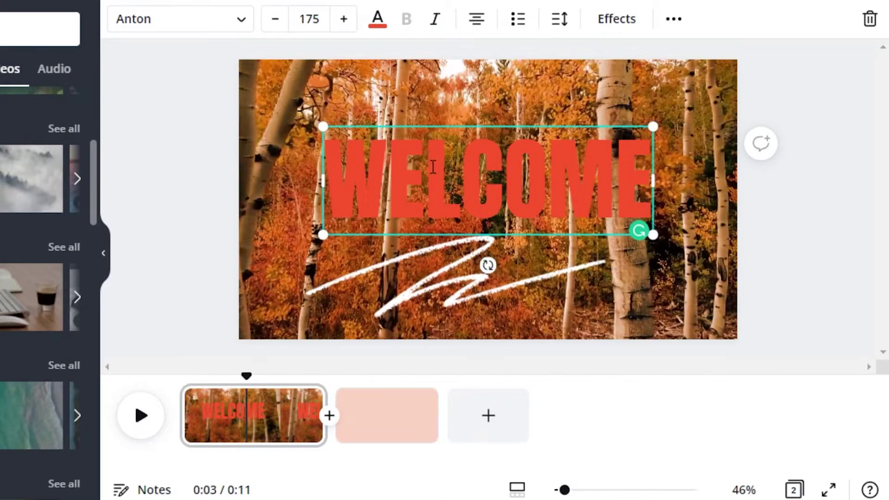
click(376, 21)
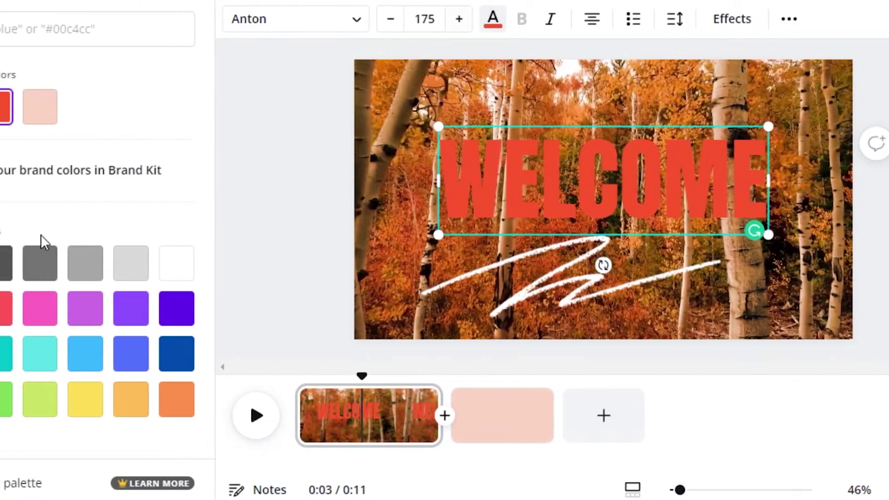
click(245, 278)
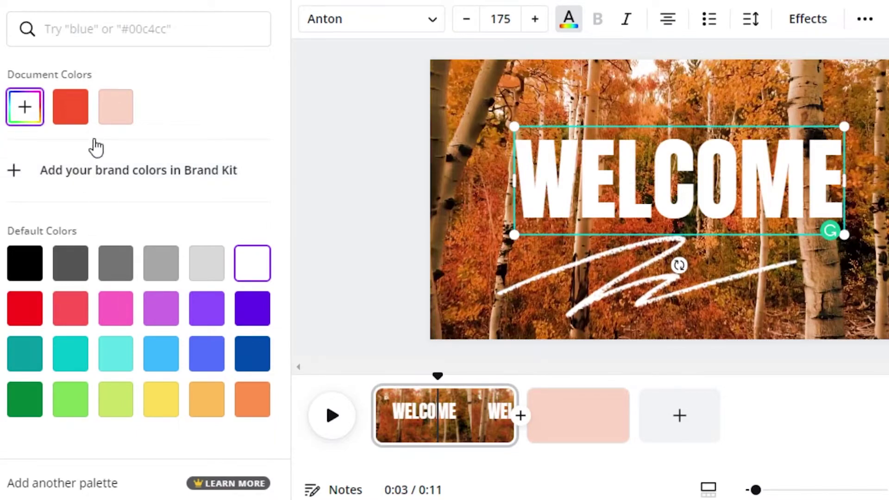
click(42, 123)
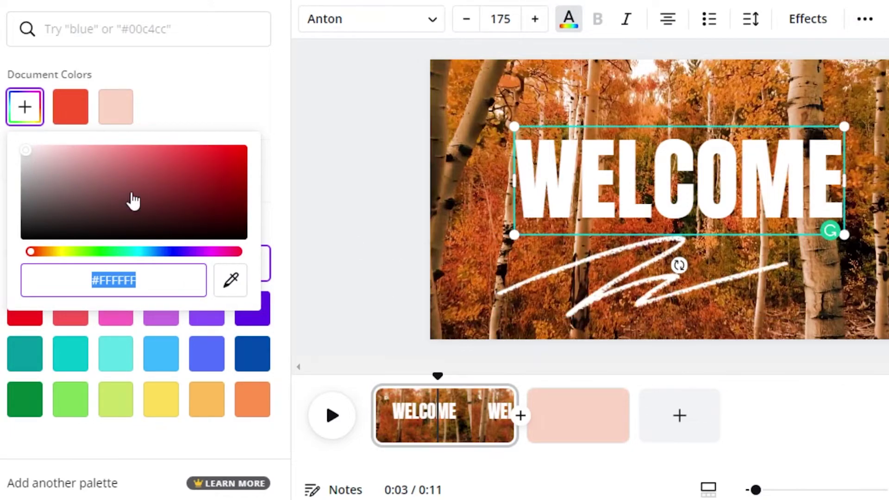
click(26, 110)
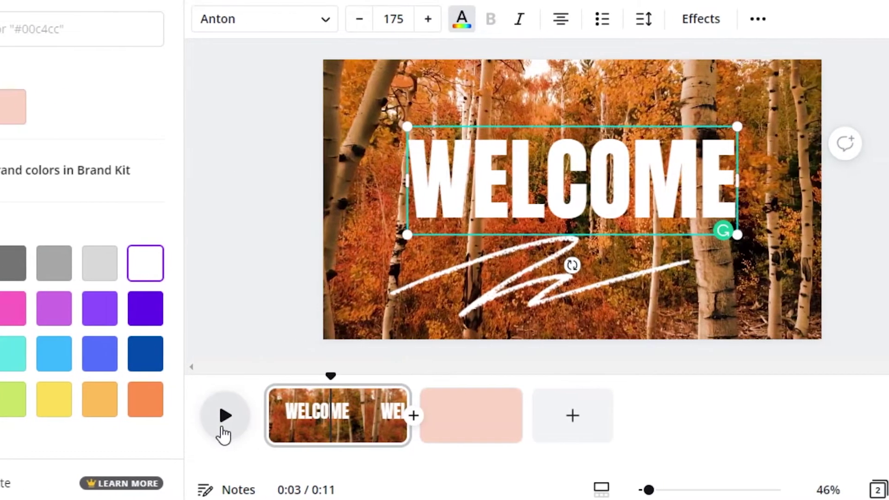
click(332, 415)
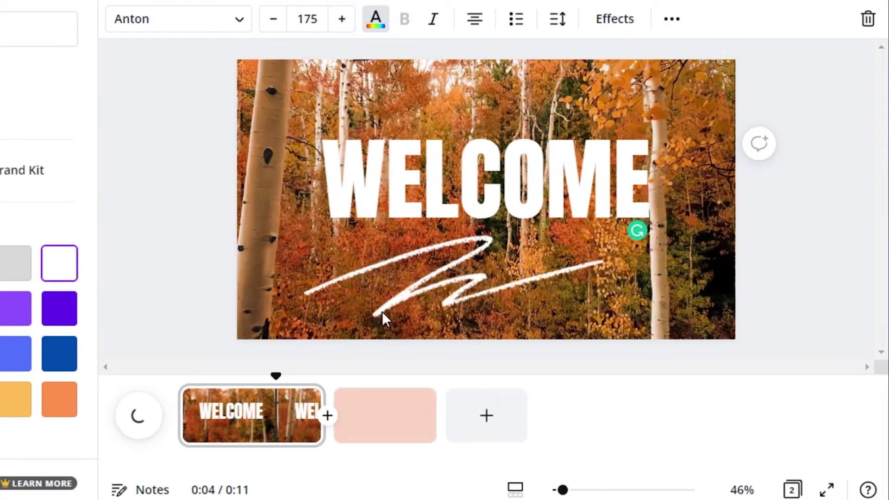
Add the photo of the pink arched building from the photo library to the blank second page.
click(388, 423)
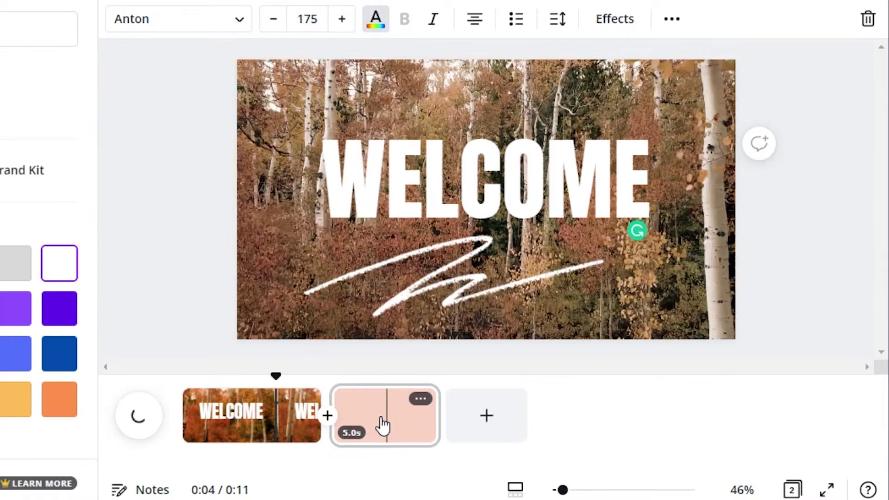
click(383, 424)
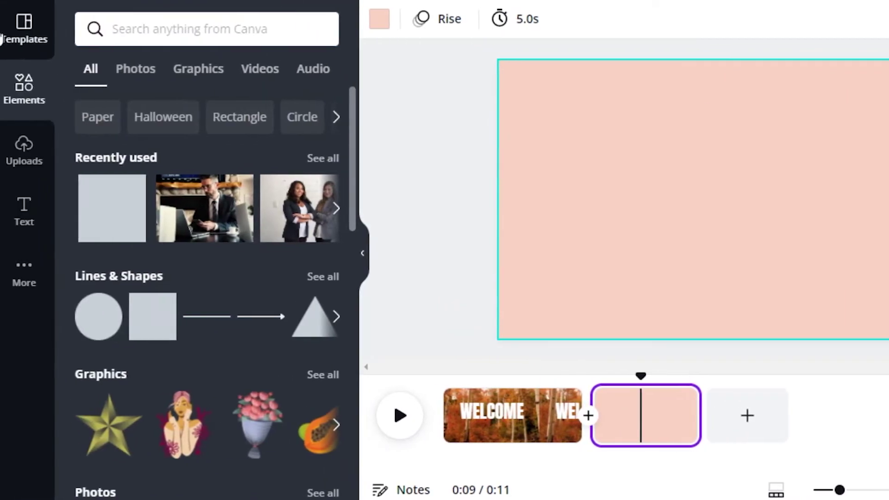
click(133, 72)
scroll(291, 254, down, 5)
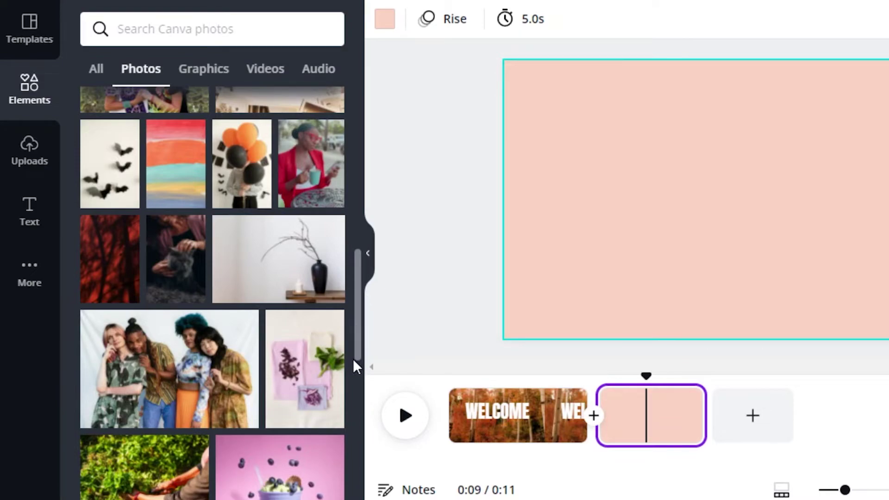
drag(360, 318, 353, 423)
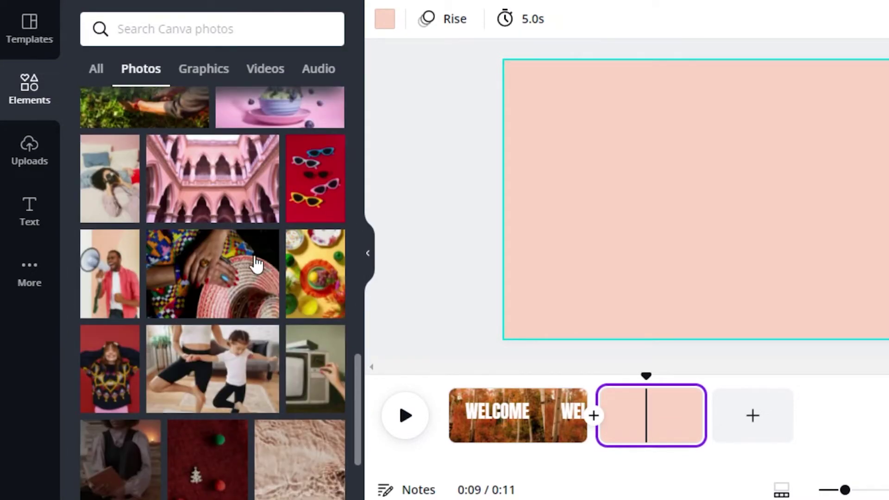
click(214, 171)
Shrink the arches photo and place it on the left half of the page, vertically centred.
drag(719, 200, 685, 199)
drag(845, 105, 768, 135)
drag(718, 204, 717, 178)
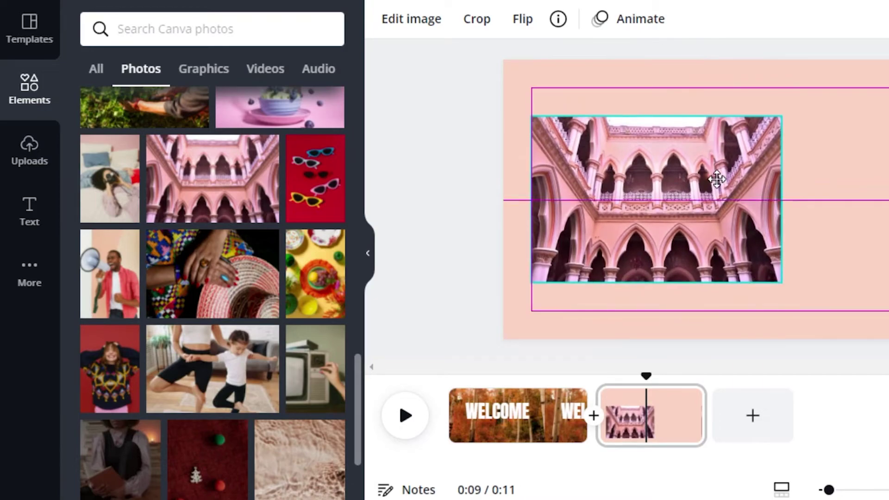
drag(593, 132, 593, 131)
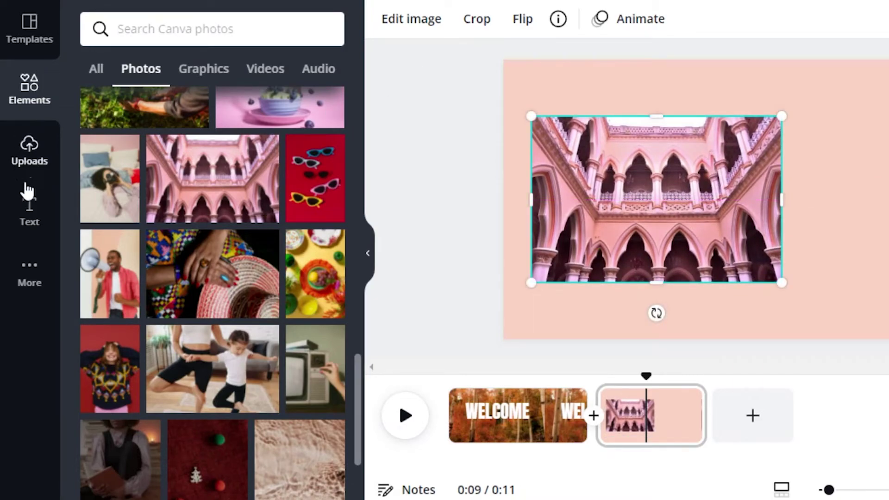
Add a heading to the second page and enter the text TO MY LIFE STORY.
click(28, 189)
click(181, 108)
triple_click(869, 298)
key(BackSpace)
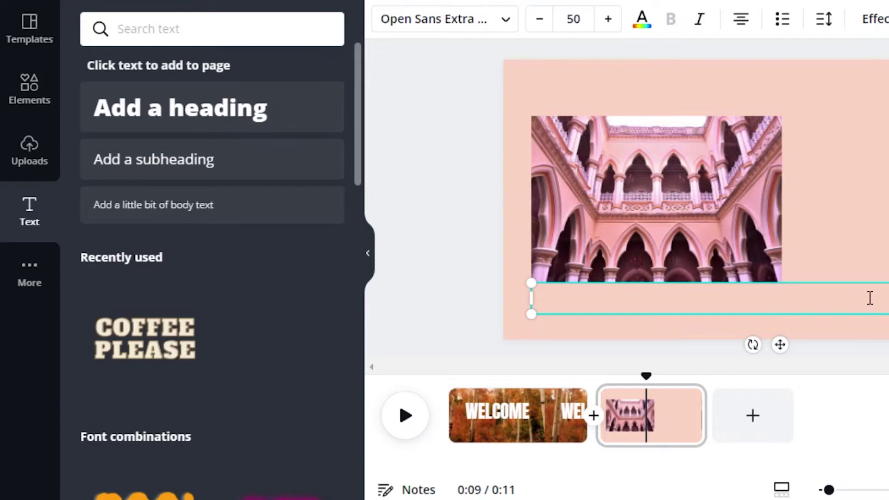
text(TO)
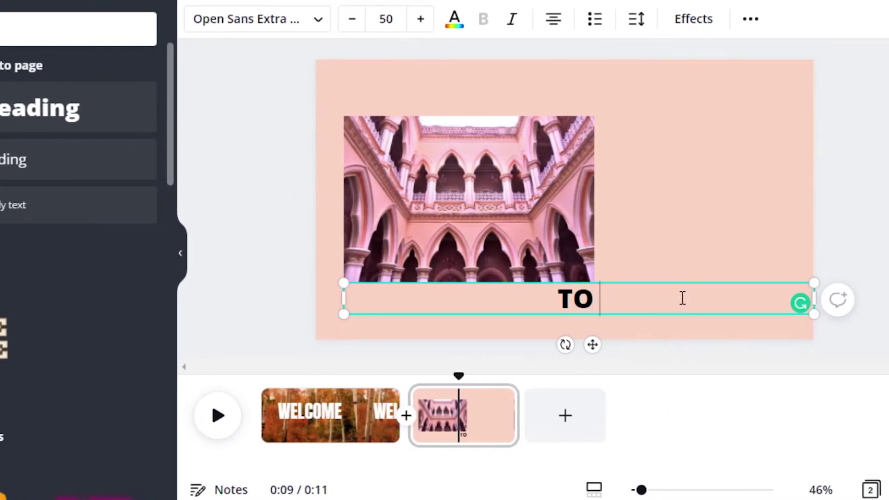
text( MY LIFE ST)
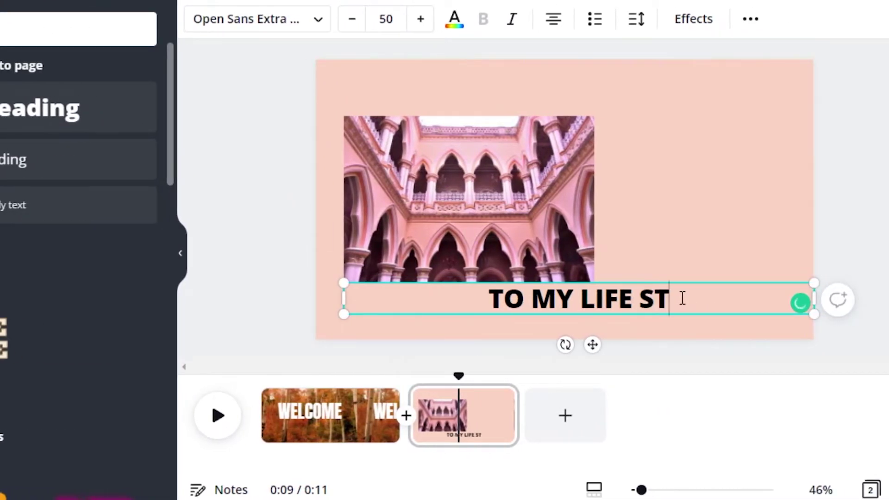
text(ORY)
Move the TO MY LIFE STORY heading above the photo and enlarge it to font size 73.8.
drag(614, 253, 624, 71)
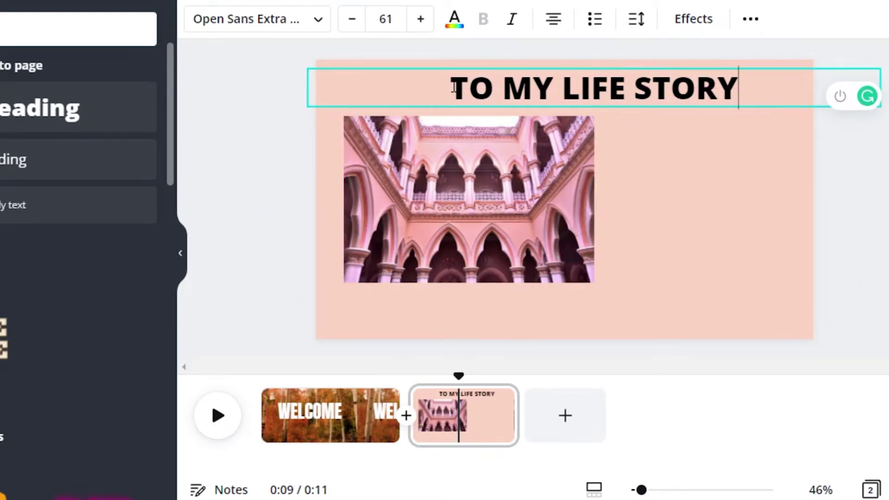
drag(302, 104, 194, 200)
drag(620, 65, 626, 65)
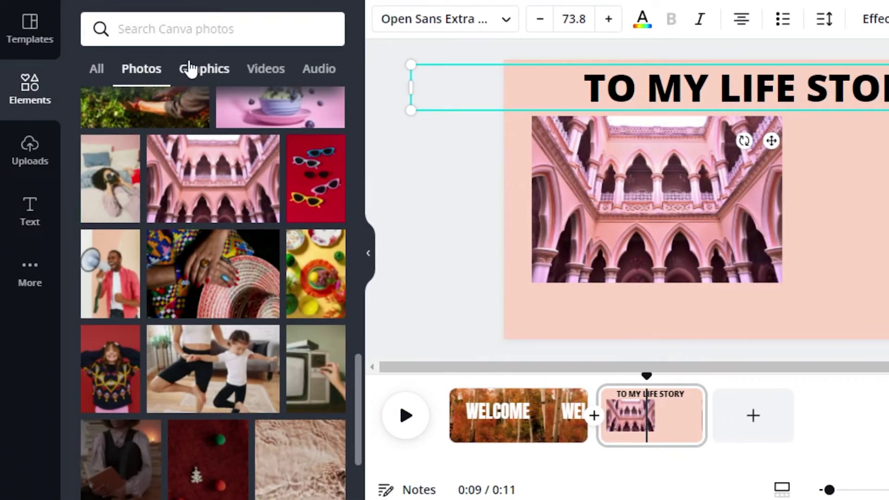
Add the white looped arrow from the arrow stickers in the graphics library to the TO MY LIFE STORY page.
click(190, 69)
drag(359, 128, 359, 162)
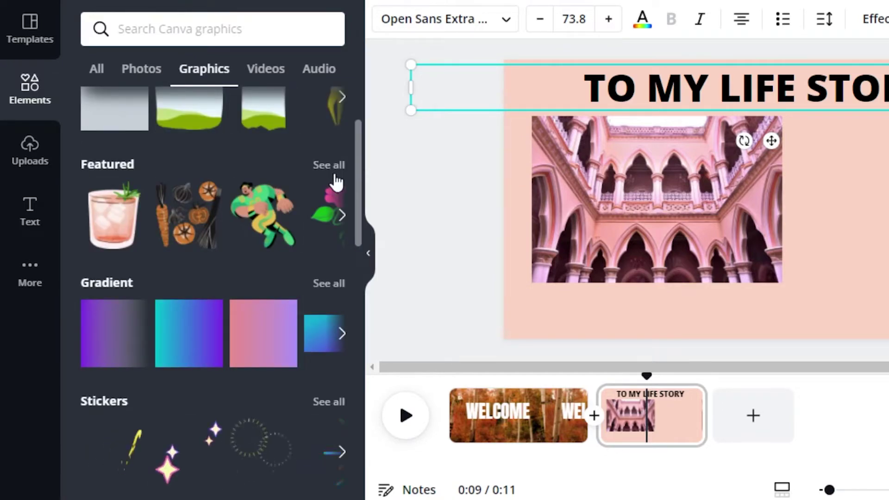
drag(359, 175, 357, 242)
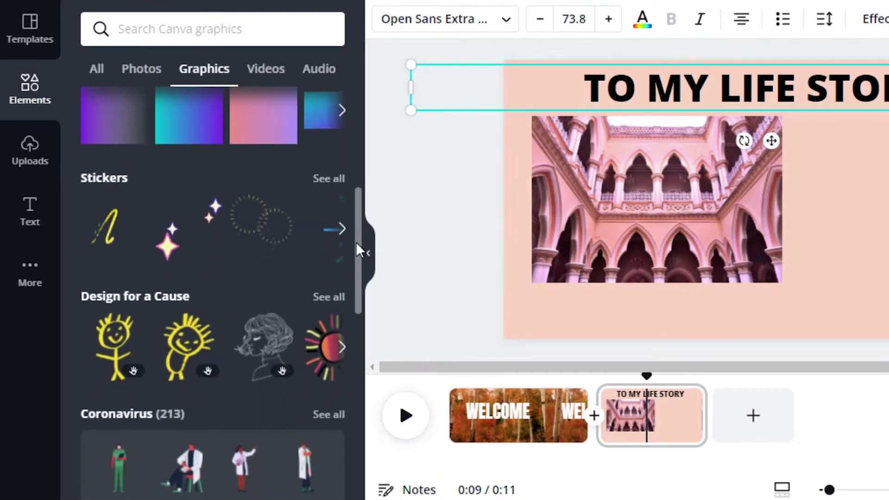
click(330, 182)
drag(359, 96, 359, 121)
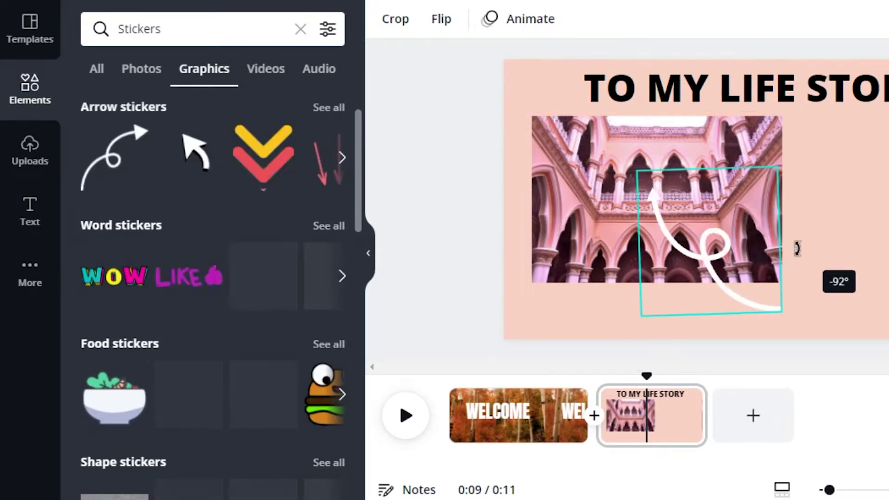
Rotate the arrow sticker about a quarter turn counter-clockwise and place it in the empty space right of the photo.
drag(796, 248, 776, 251)
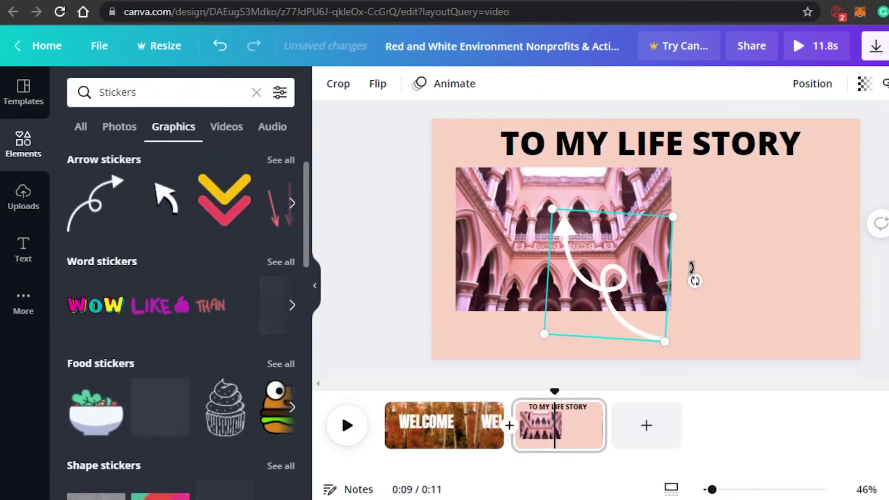
drag(691, 244, 698, 278)
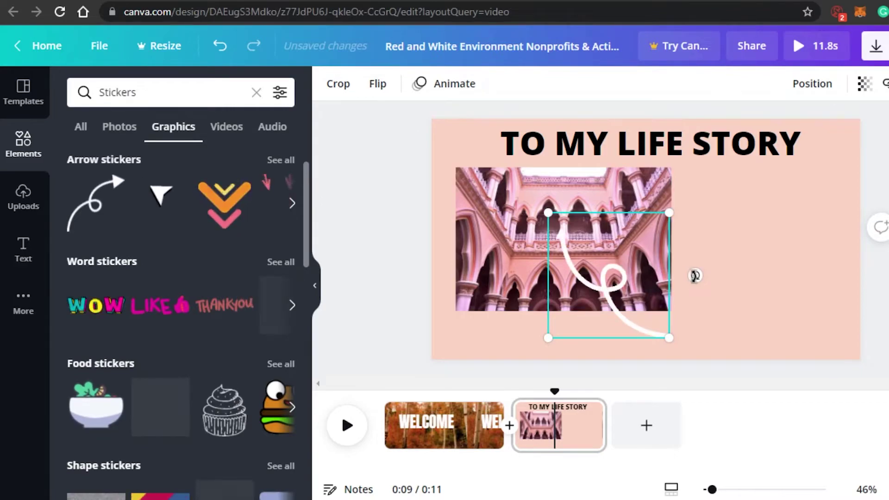
drag(659, 270, 768, 226)
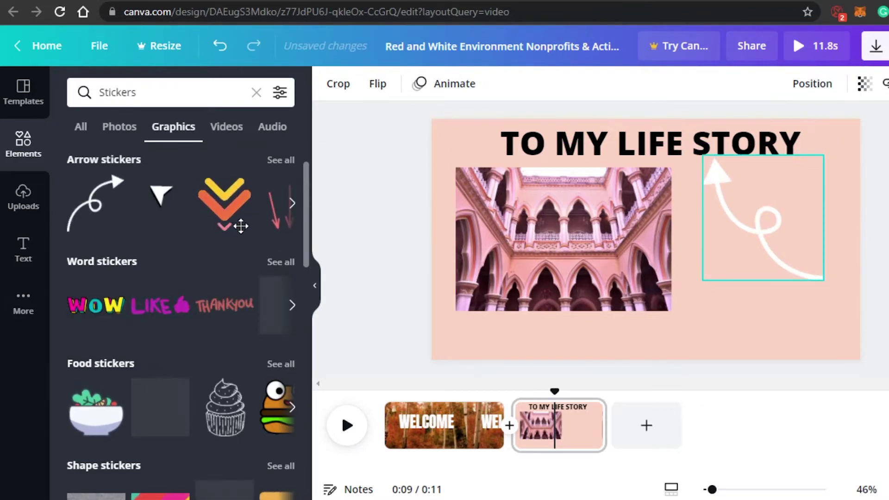
Browse the Food stickers graphics and the matching food videos in the element library.
scroll(301, 247, down, 5)
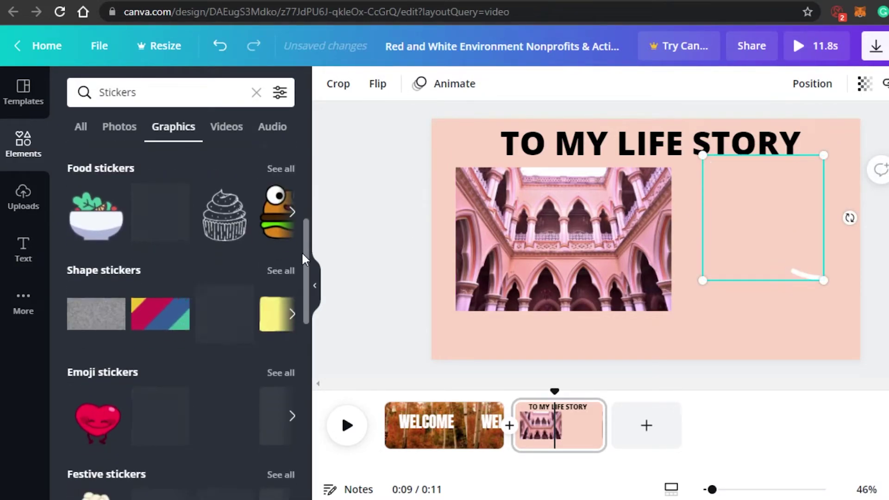
scroll(302, 243, up, 1)
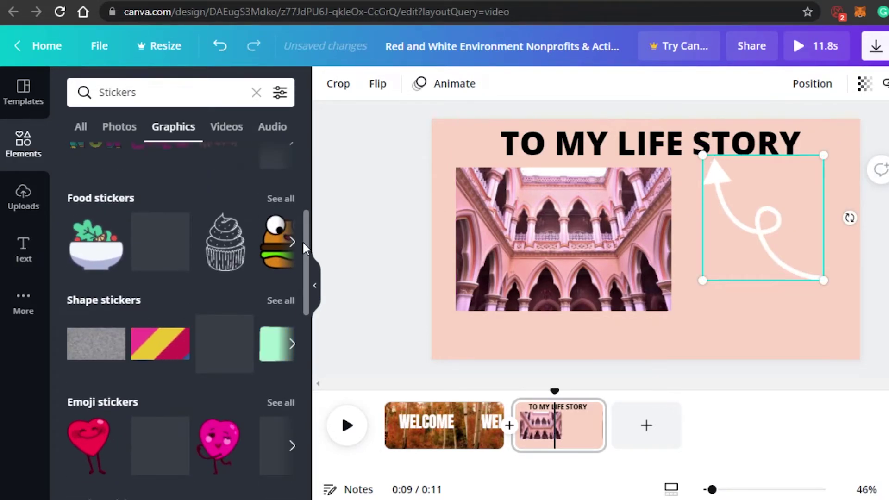
click(274, 200)
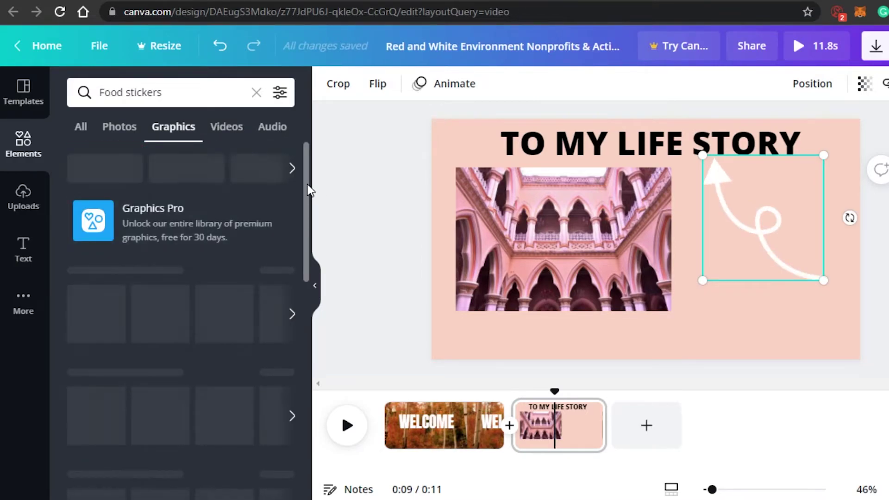
drag(307, 184, 302, 233)
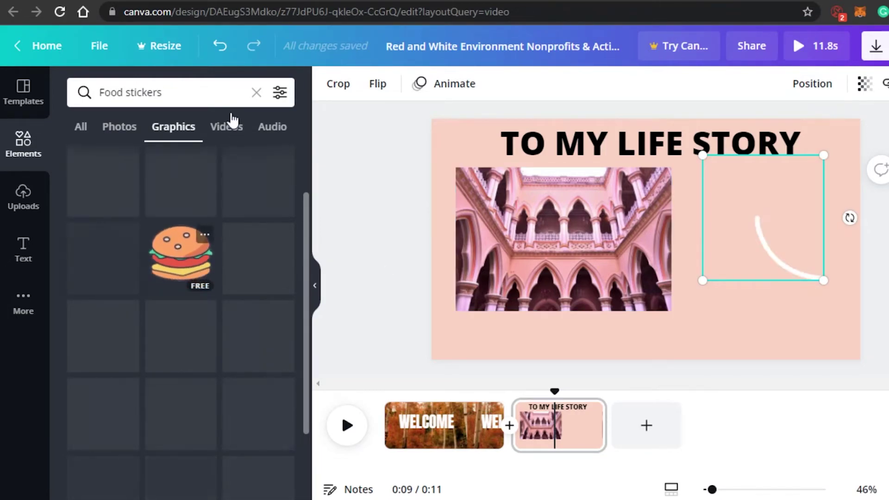
click(227, 129)
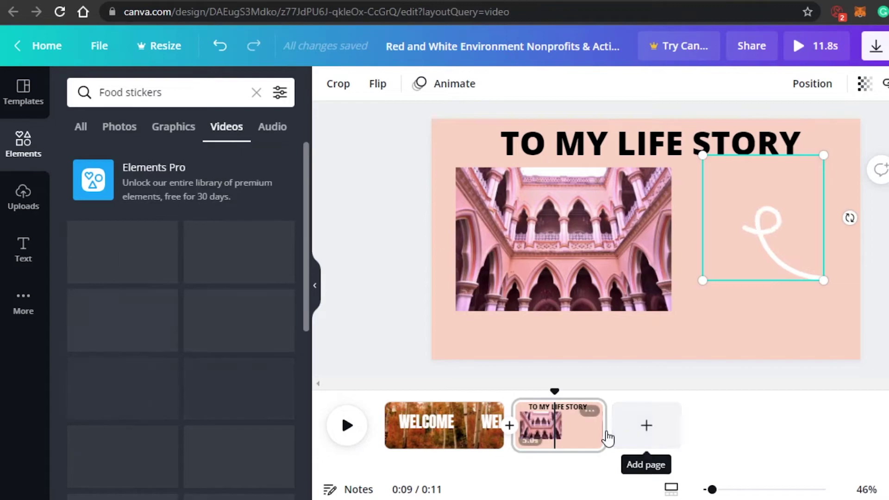
Look through the animations for the arches photo and enlarge the photo so it fills the space below the heading.
click(543, 209)
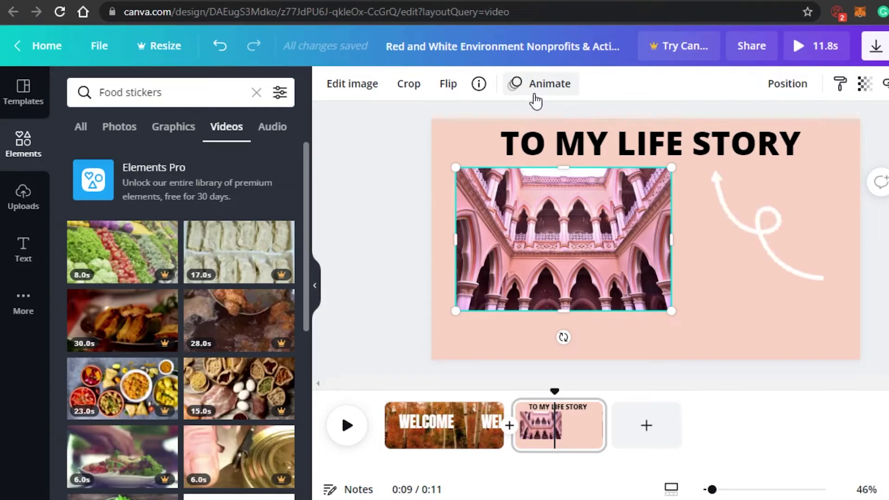
click(535, 97)
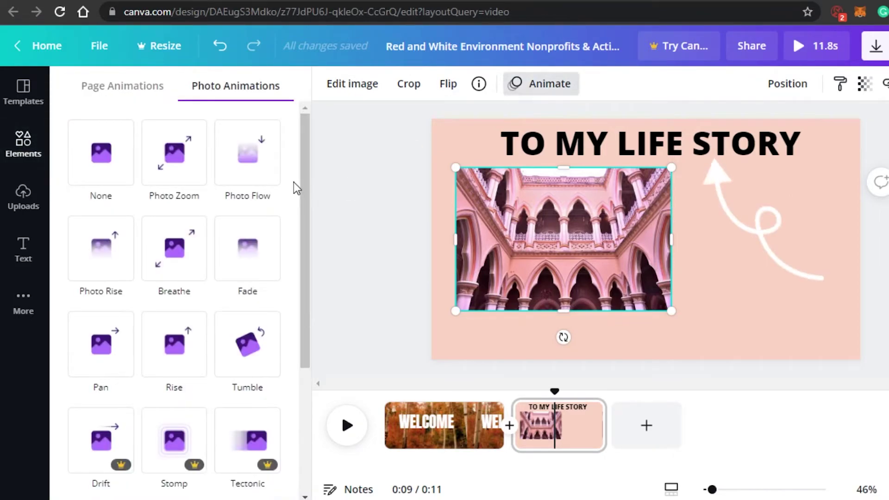
mouse_move(308, 182)
mouse_down()
mouse_move(308, 198)
mouse_move(305, 169)
mouse_up()
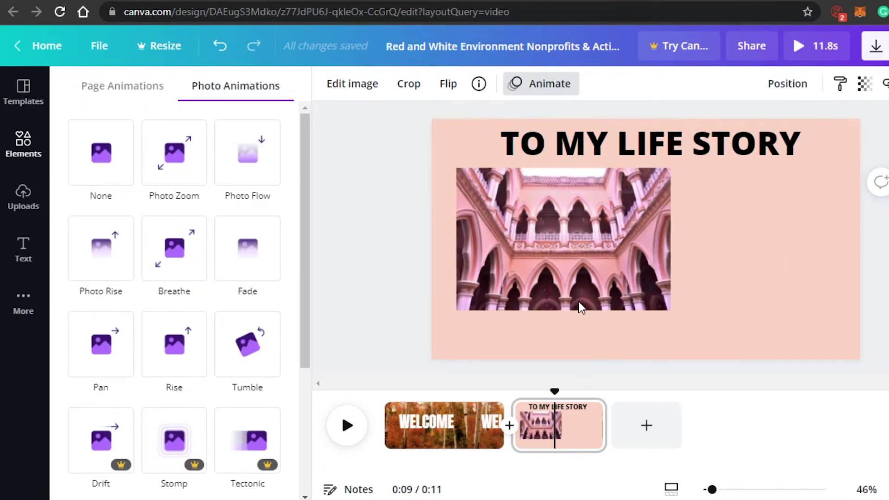
drag(672, 311, 645, 303)
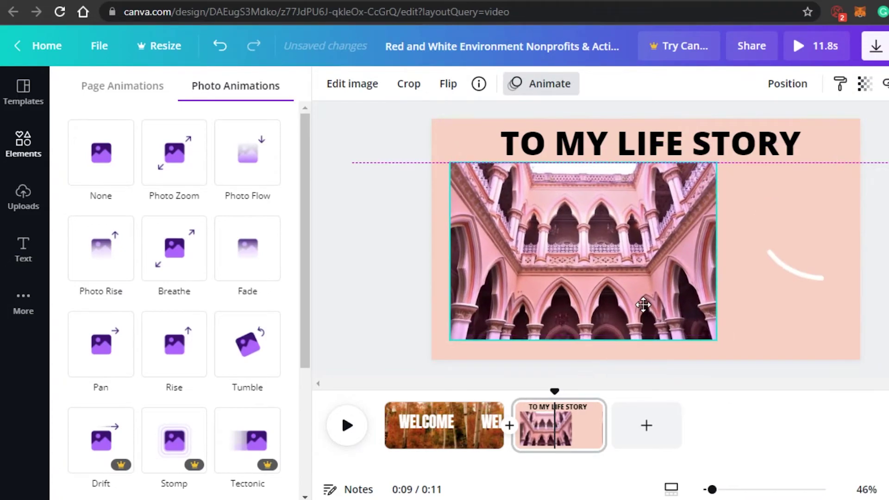
Move the arrow sticker to the right edge of the page and apply the Breathe animation to it.
click(801, 246)
click(242, 238)
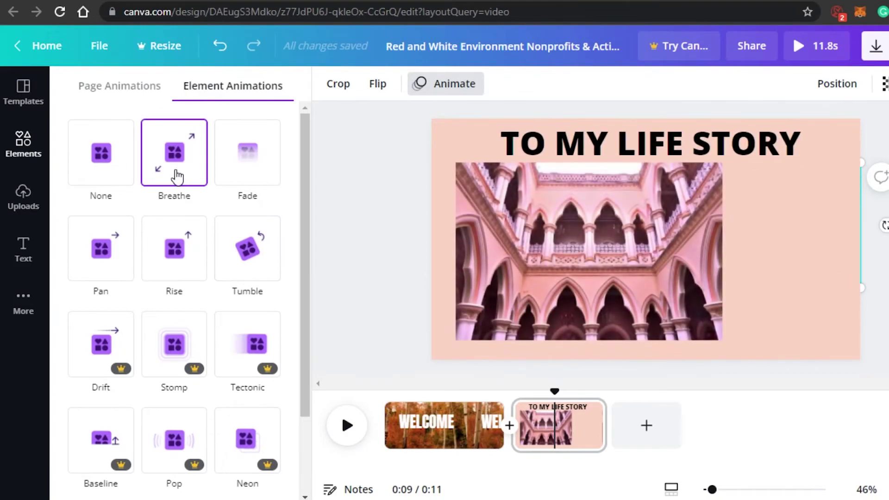
click(184, 184)
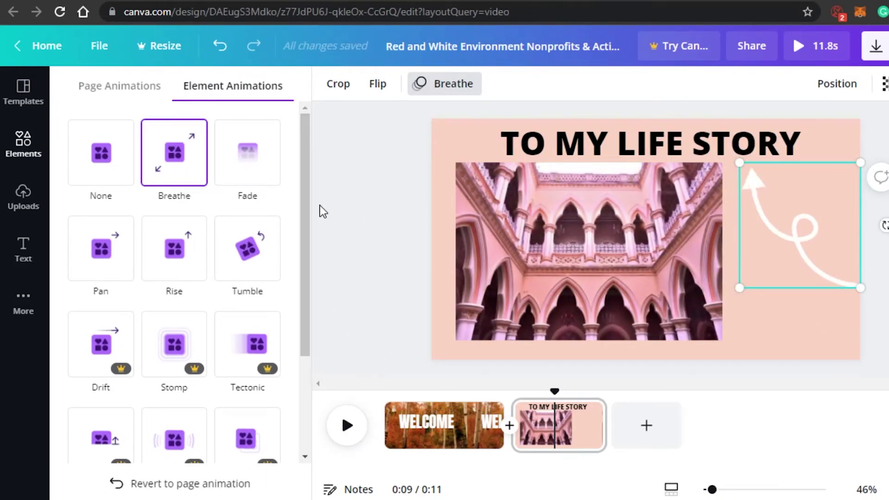
drag(305, 219, 307, 193)
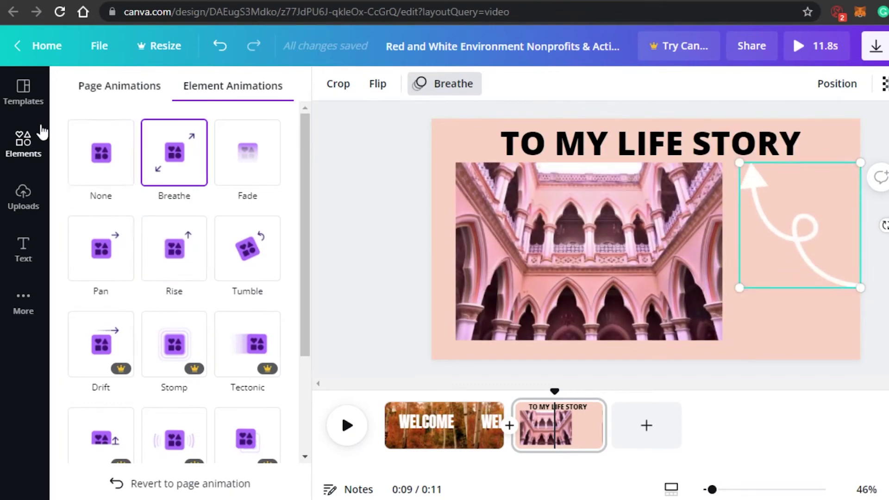
Browse the suggested video templates and review the WELCOME and TO MY LIFE STORY pages of the video.
click(24, 93)
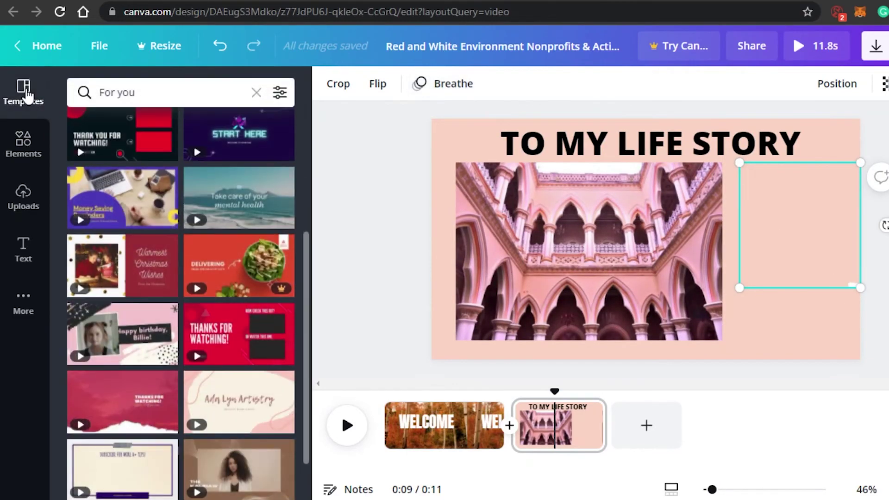
drag(304, 297, 309, 165)
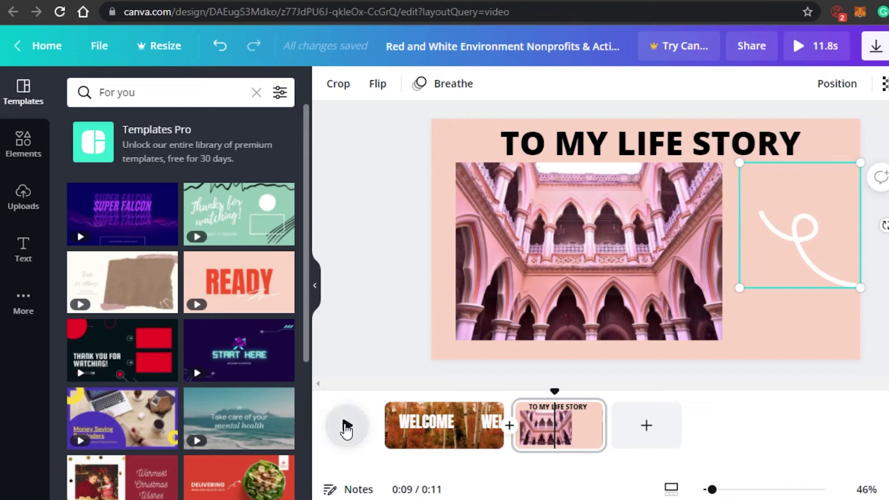
click(346, 427)
click(402, 421)
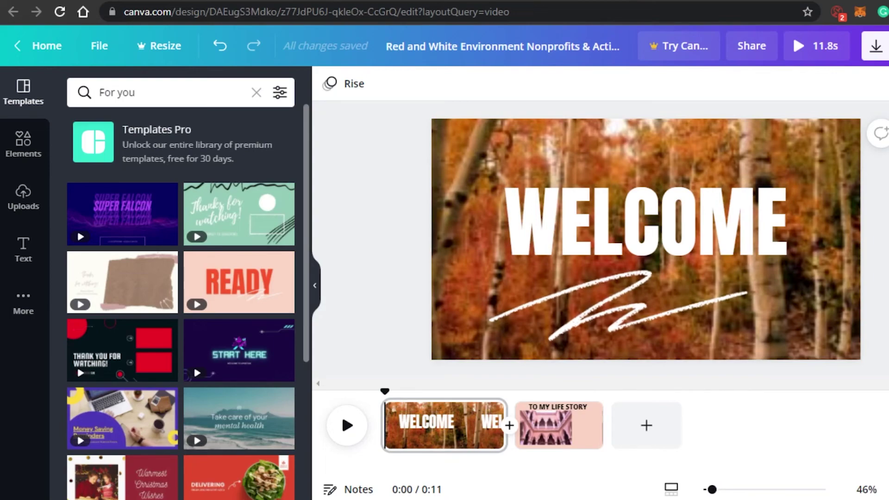
click(571, 424)
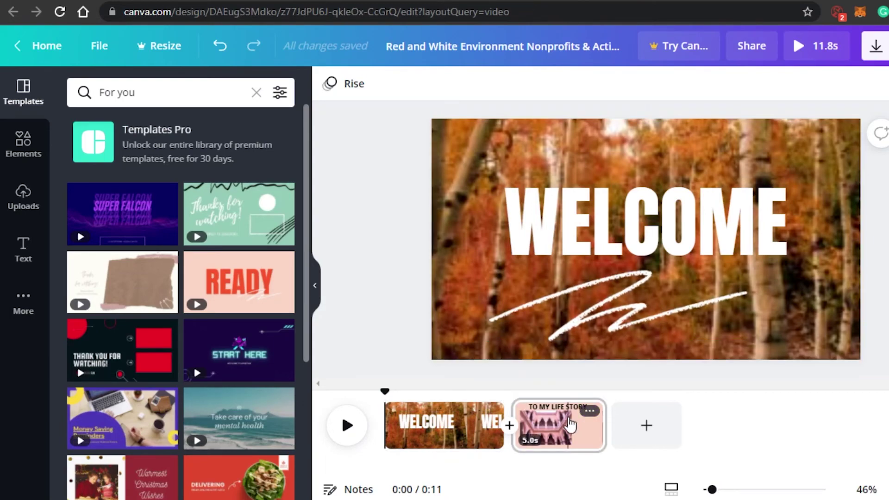
click(570, 423)
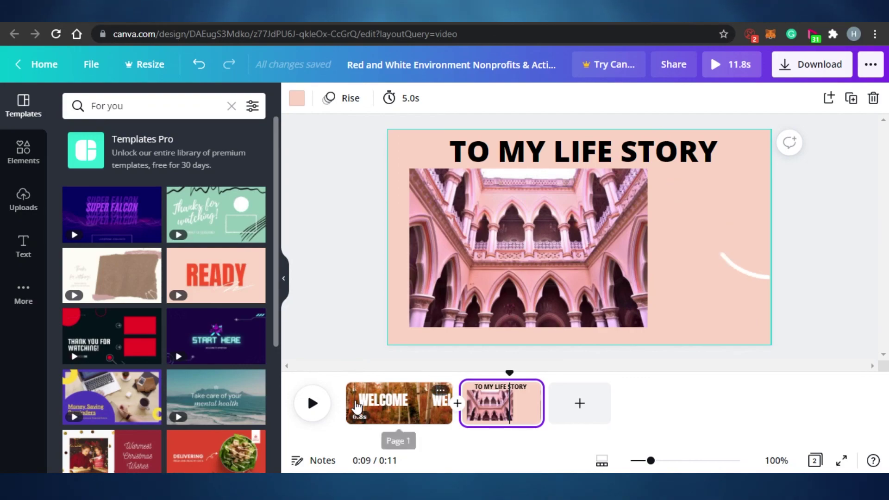
click(356, 403)
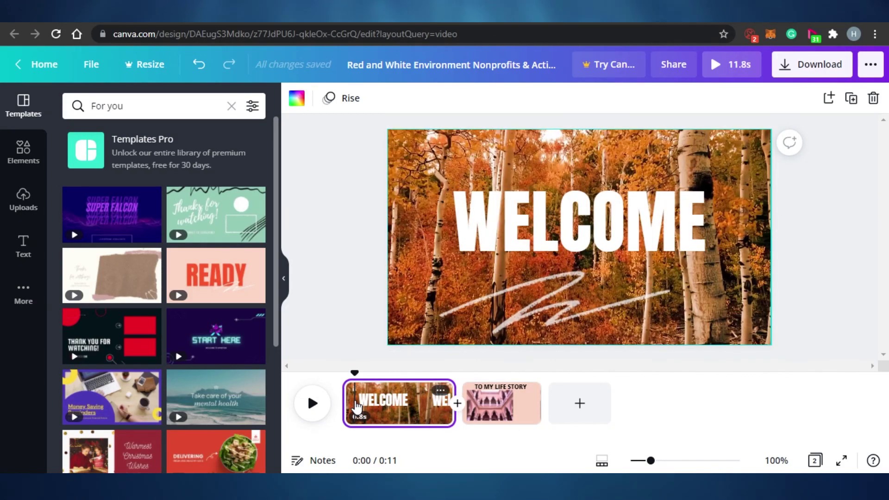